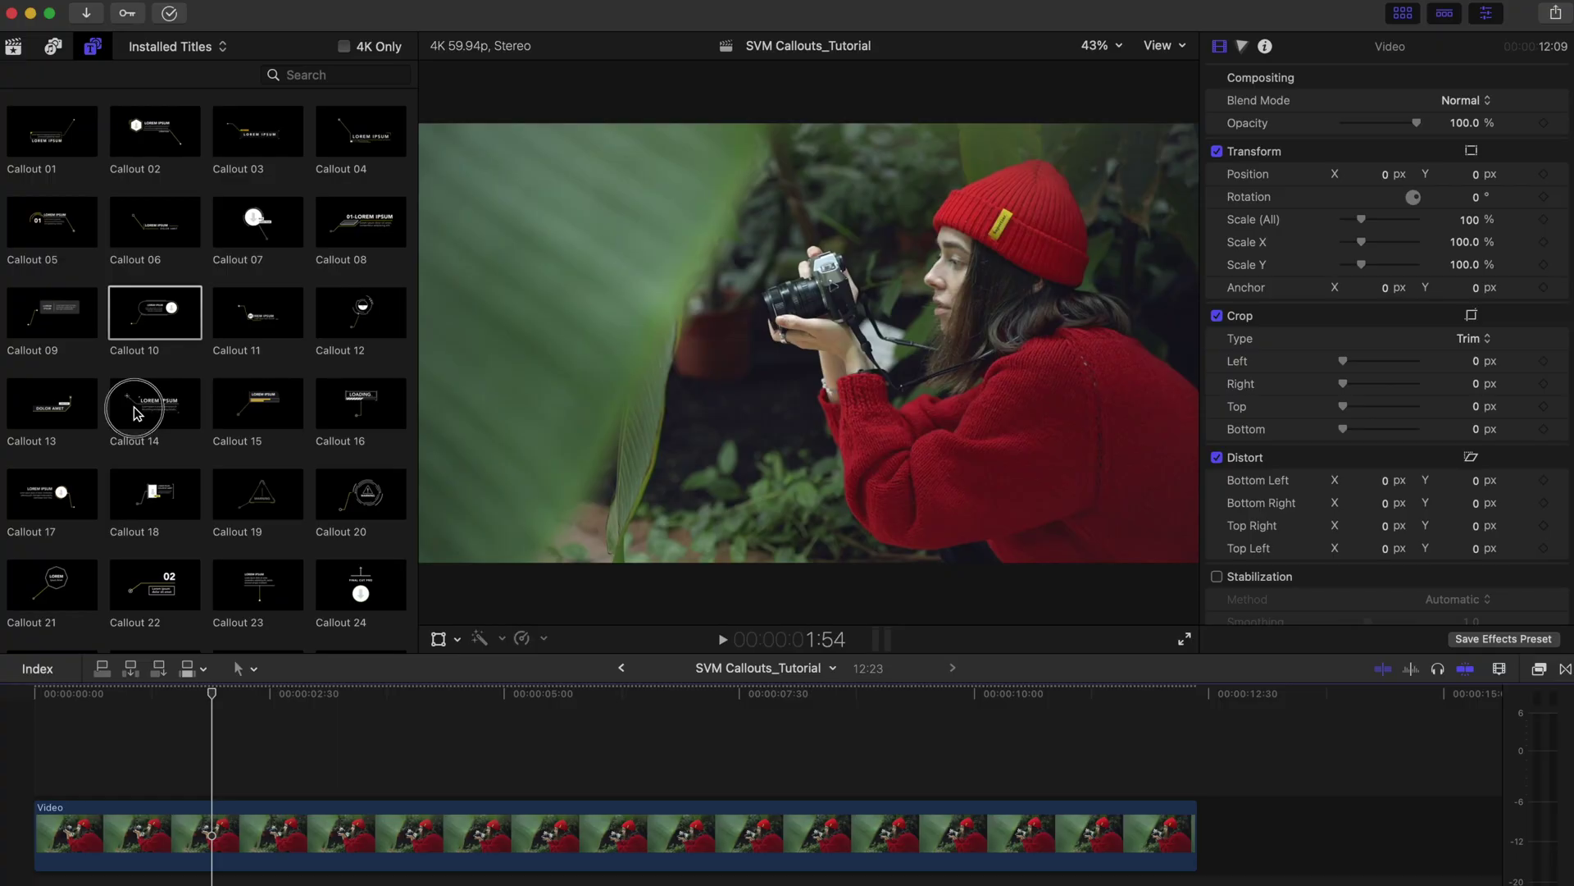
Drop Callout 14 onto the woman's camera in the viewer's Object zone to attach a tracker
drag(134, 407, 806, 304)
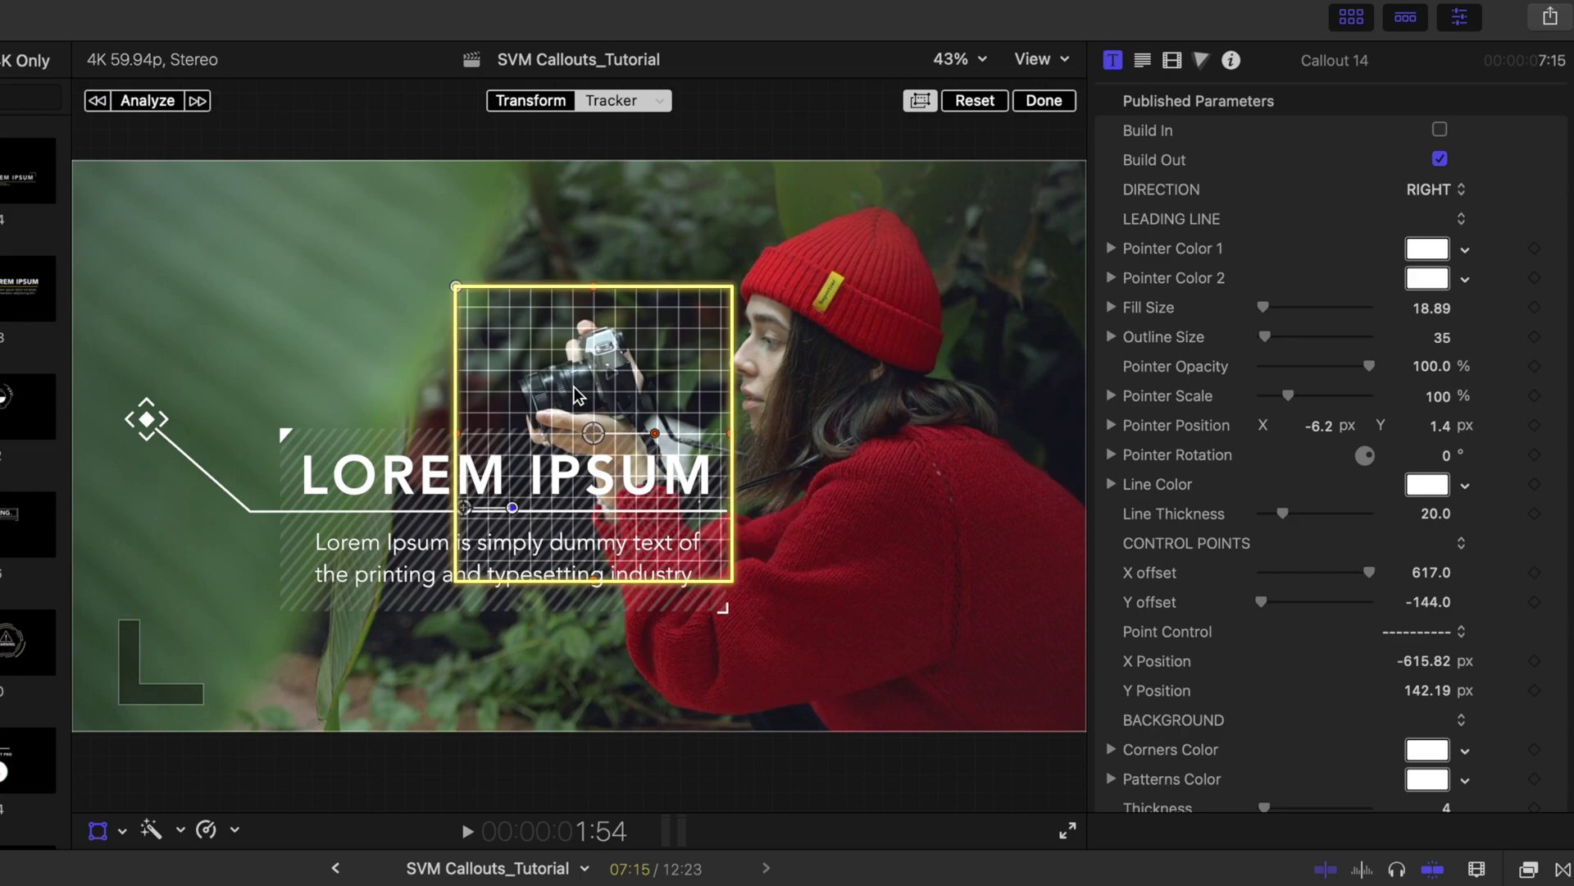
Finish tracking, then move Callout 14 earlier and lengthen it to 8:36 in the timeline
click(1044, 100)
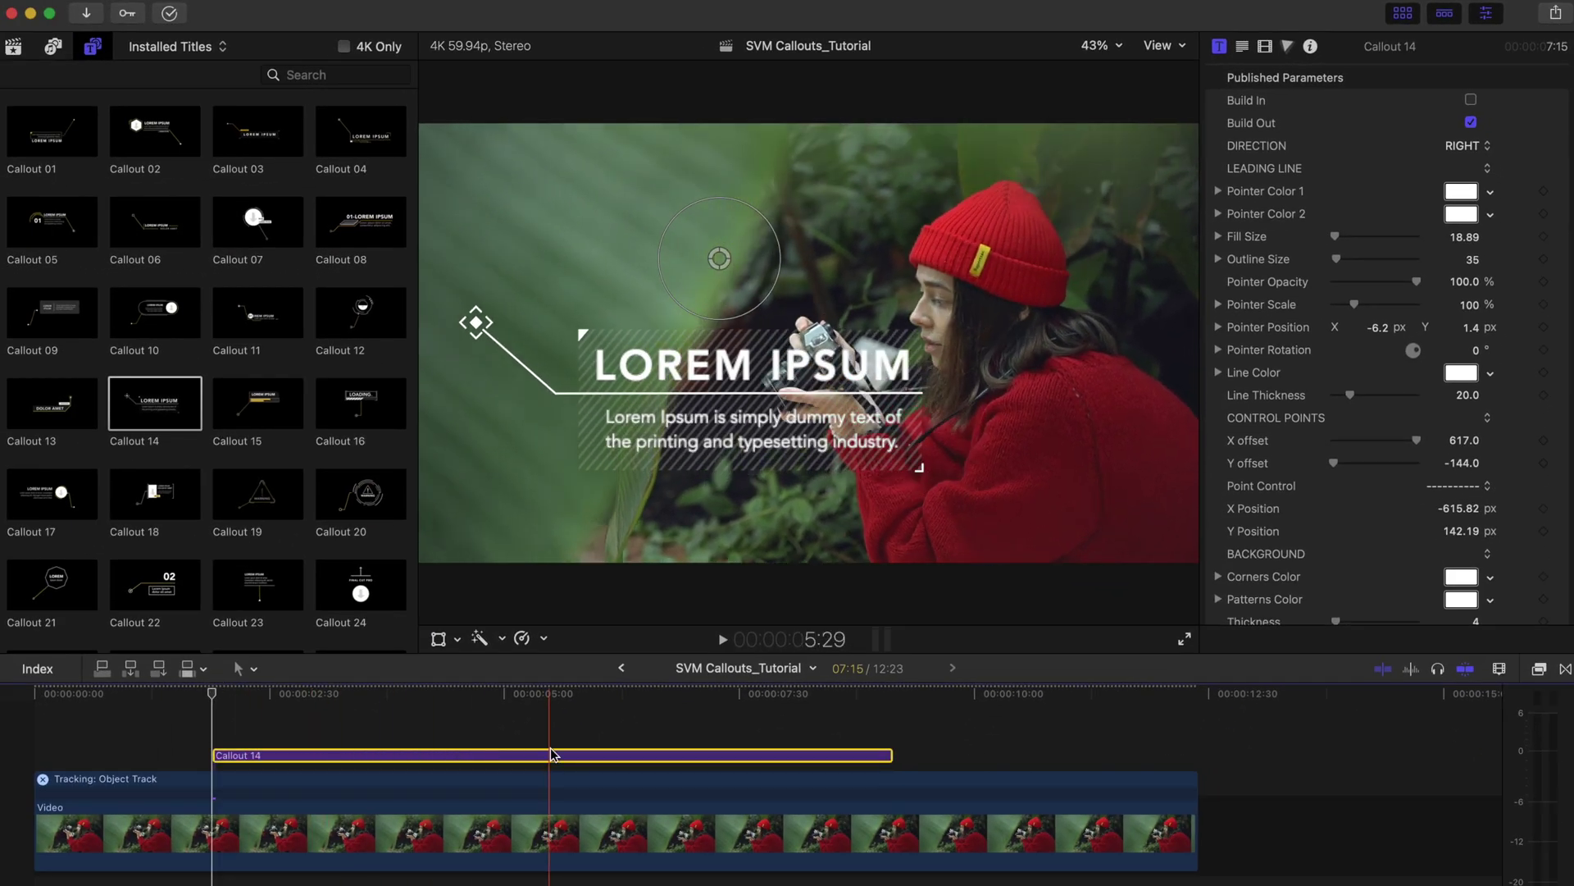
click(639, 755)
drag(637, 755, 952, 750)
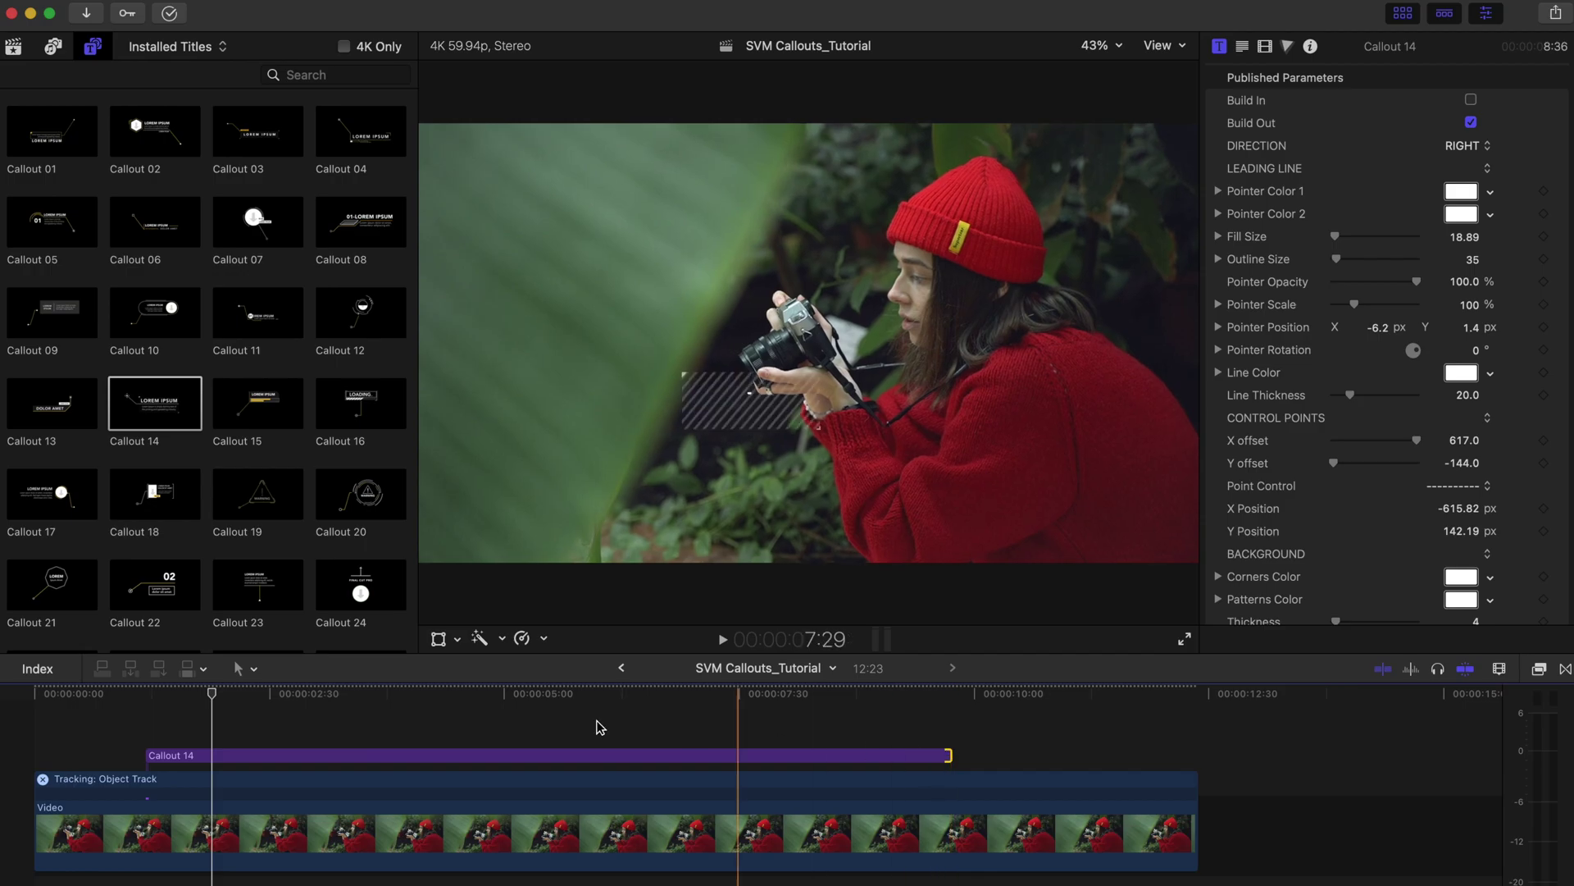
drag(234, 696, 491, 707)
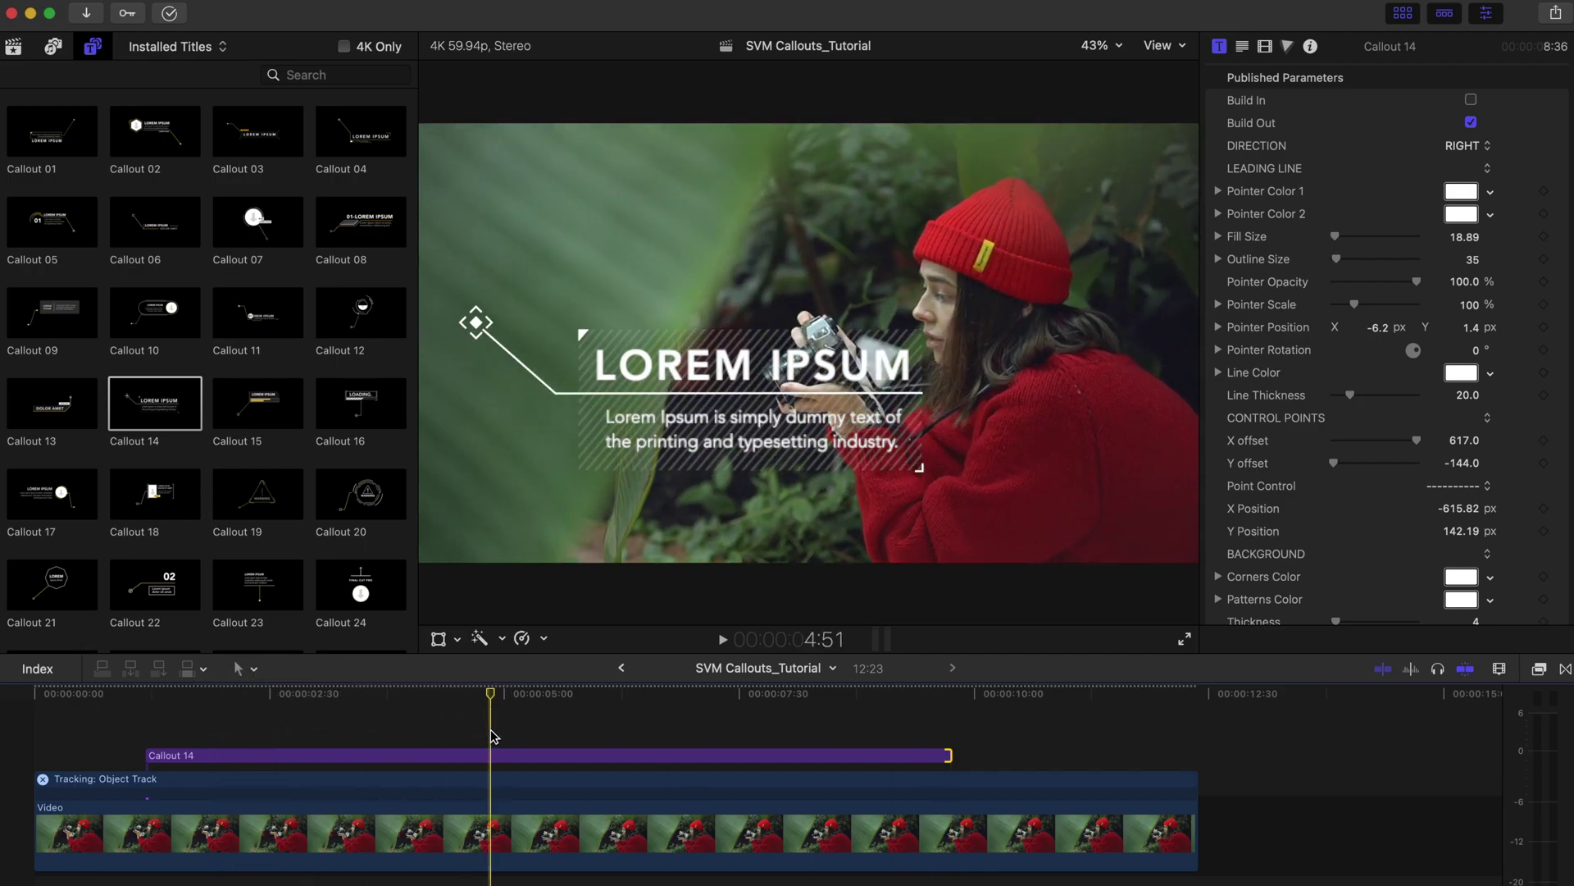
click(493, 755)
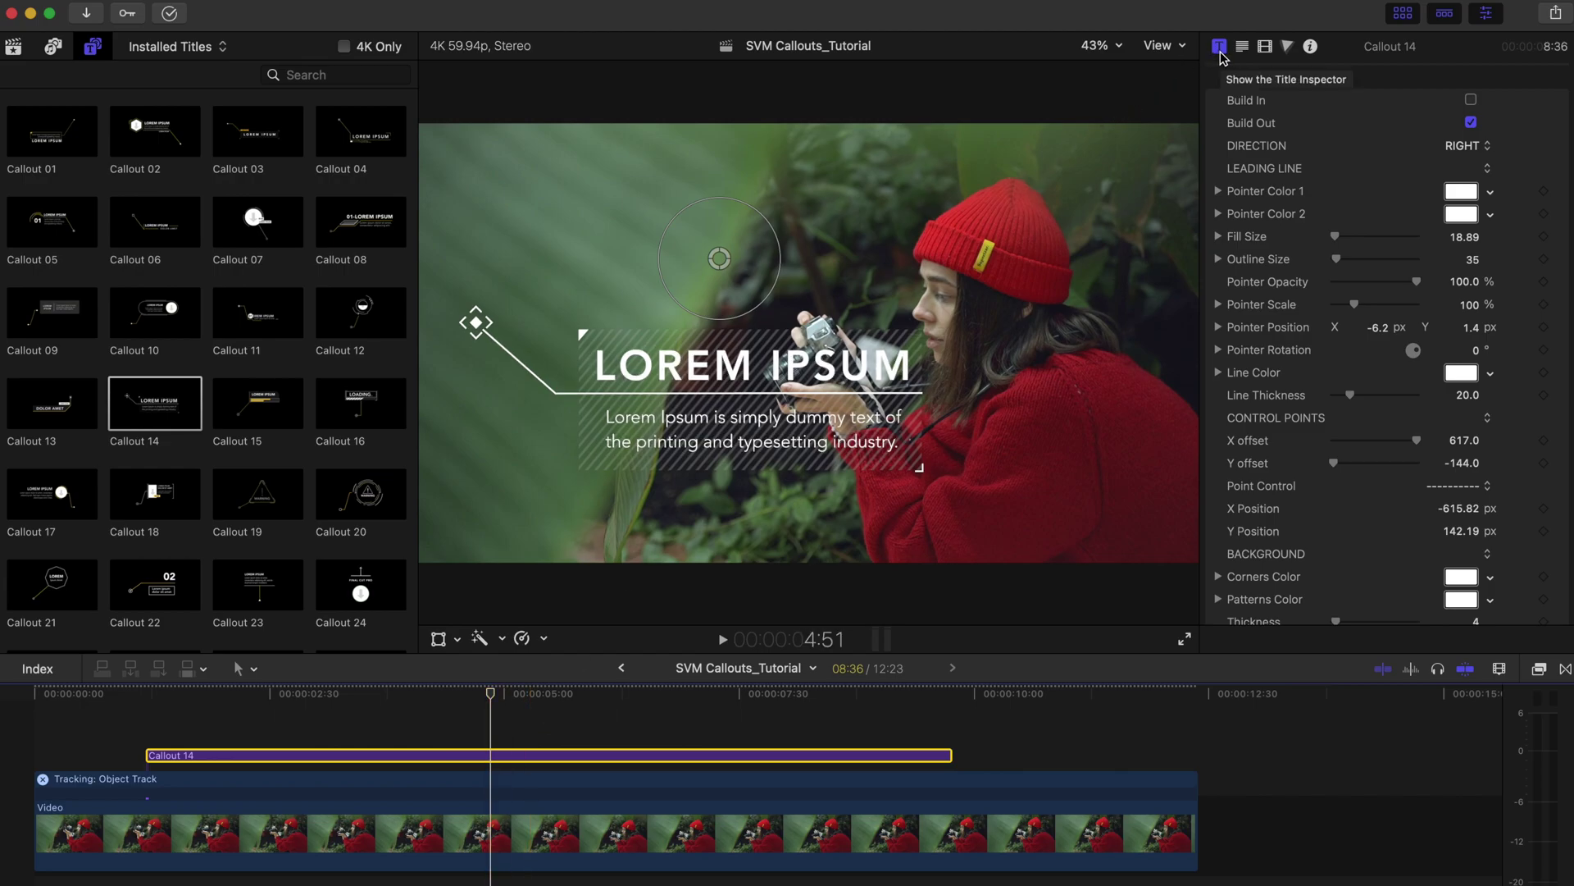
Turn on Build In and Build Out for Callout 14, scrubbing to preview the animations
click(1472, 100)
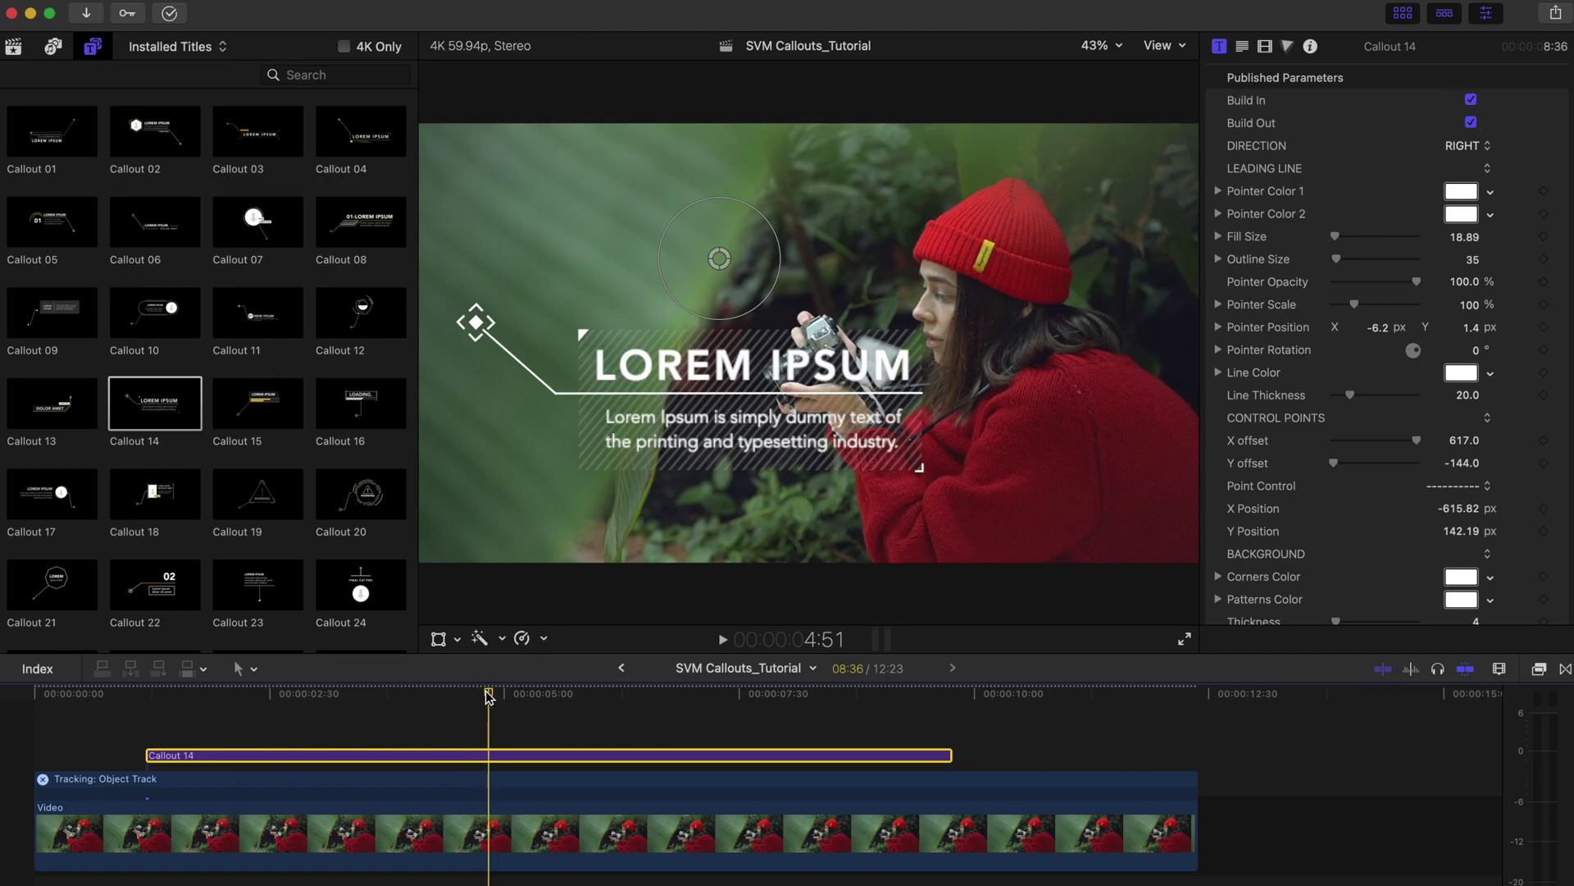
click(260, 695)
mouse_move(261, 695)
mouse_down()
mouse_move(148, 696)
mouse_move(240, 704)
mouse_up()
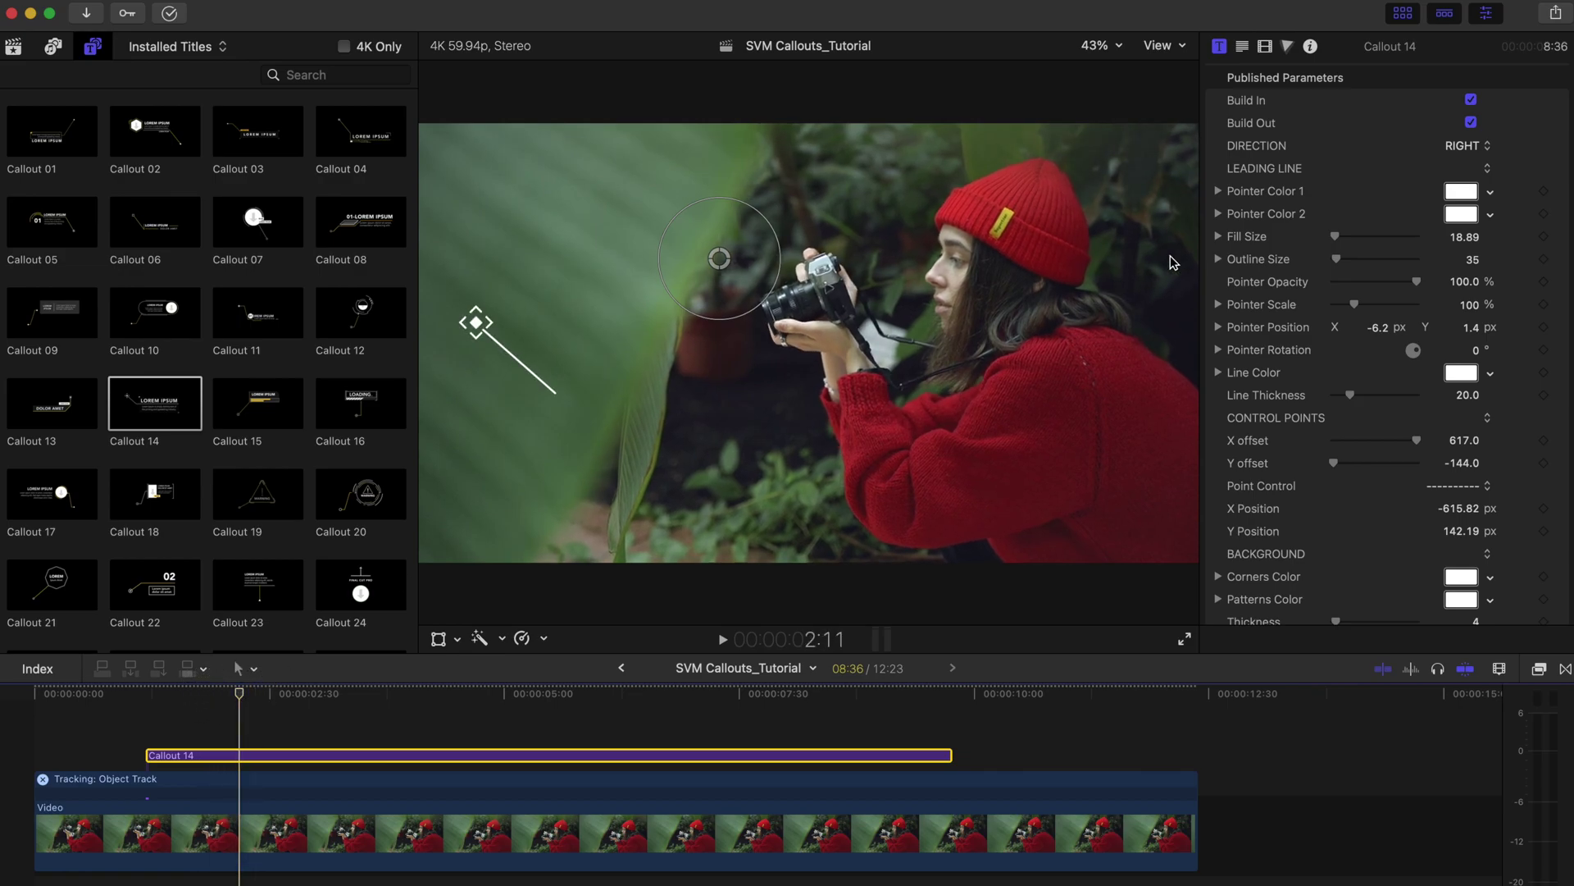
click(1471, 102)
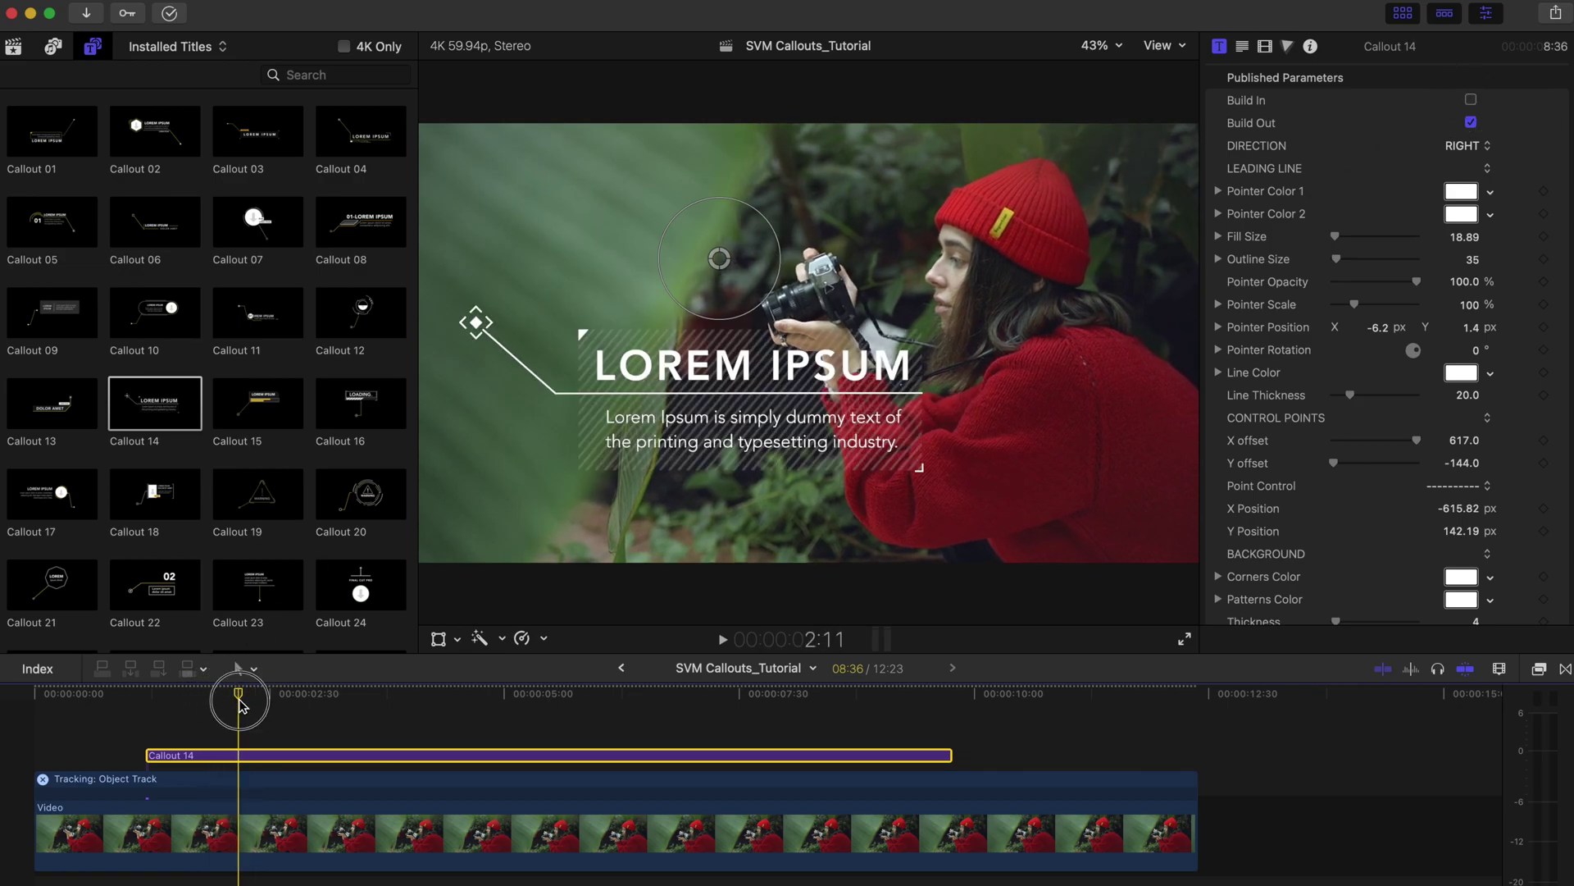
drag(241, 704, 917, 615)
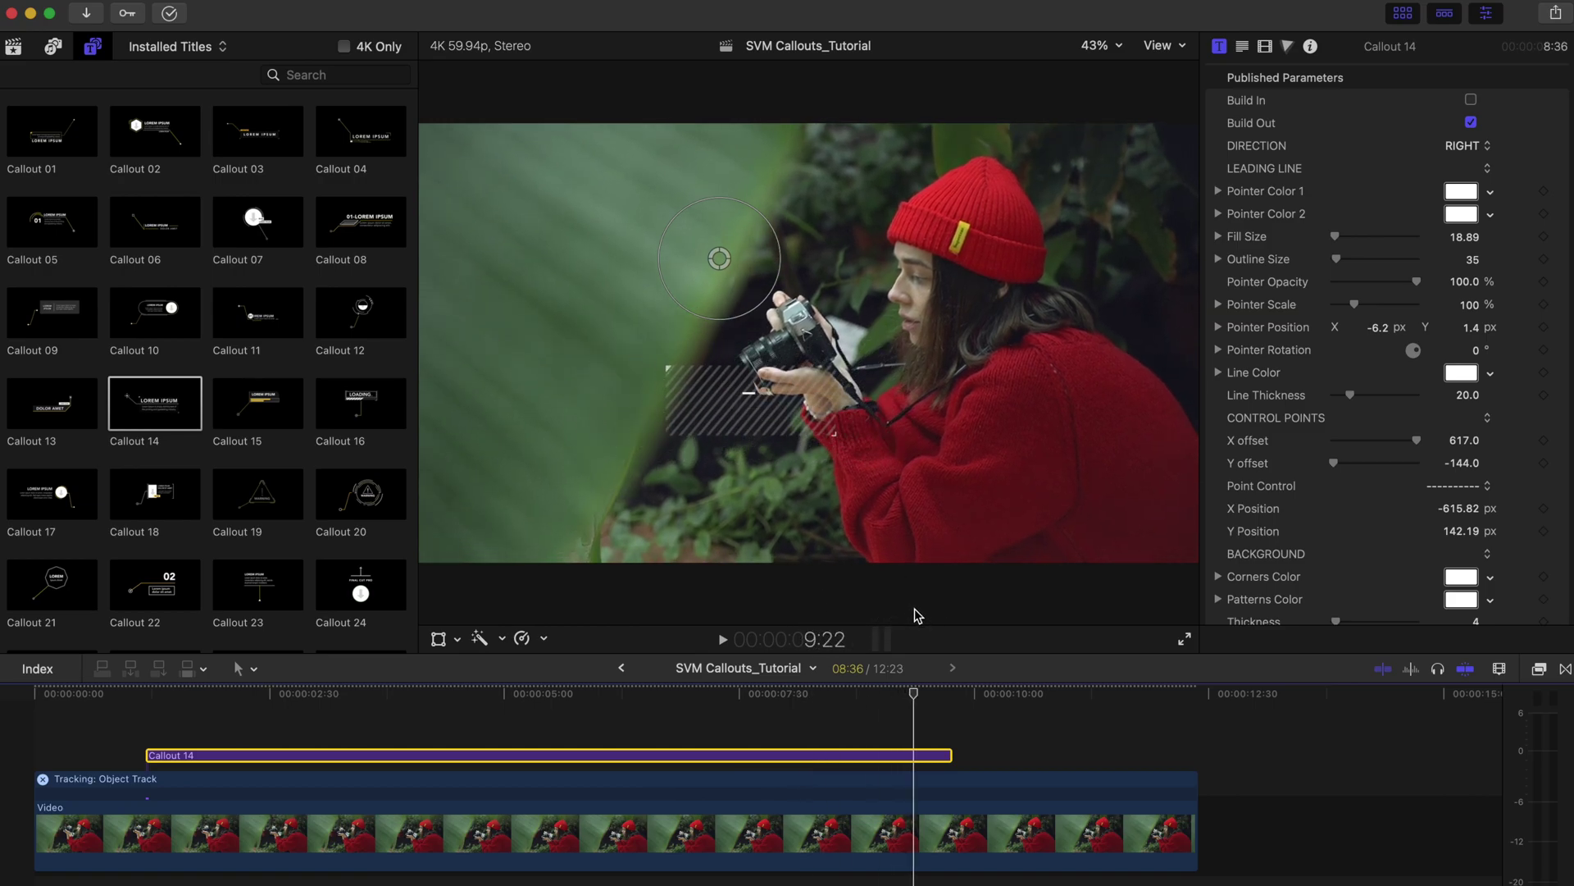
click(1471, 123)
click(1471, 123)
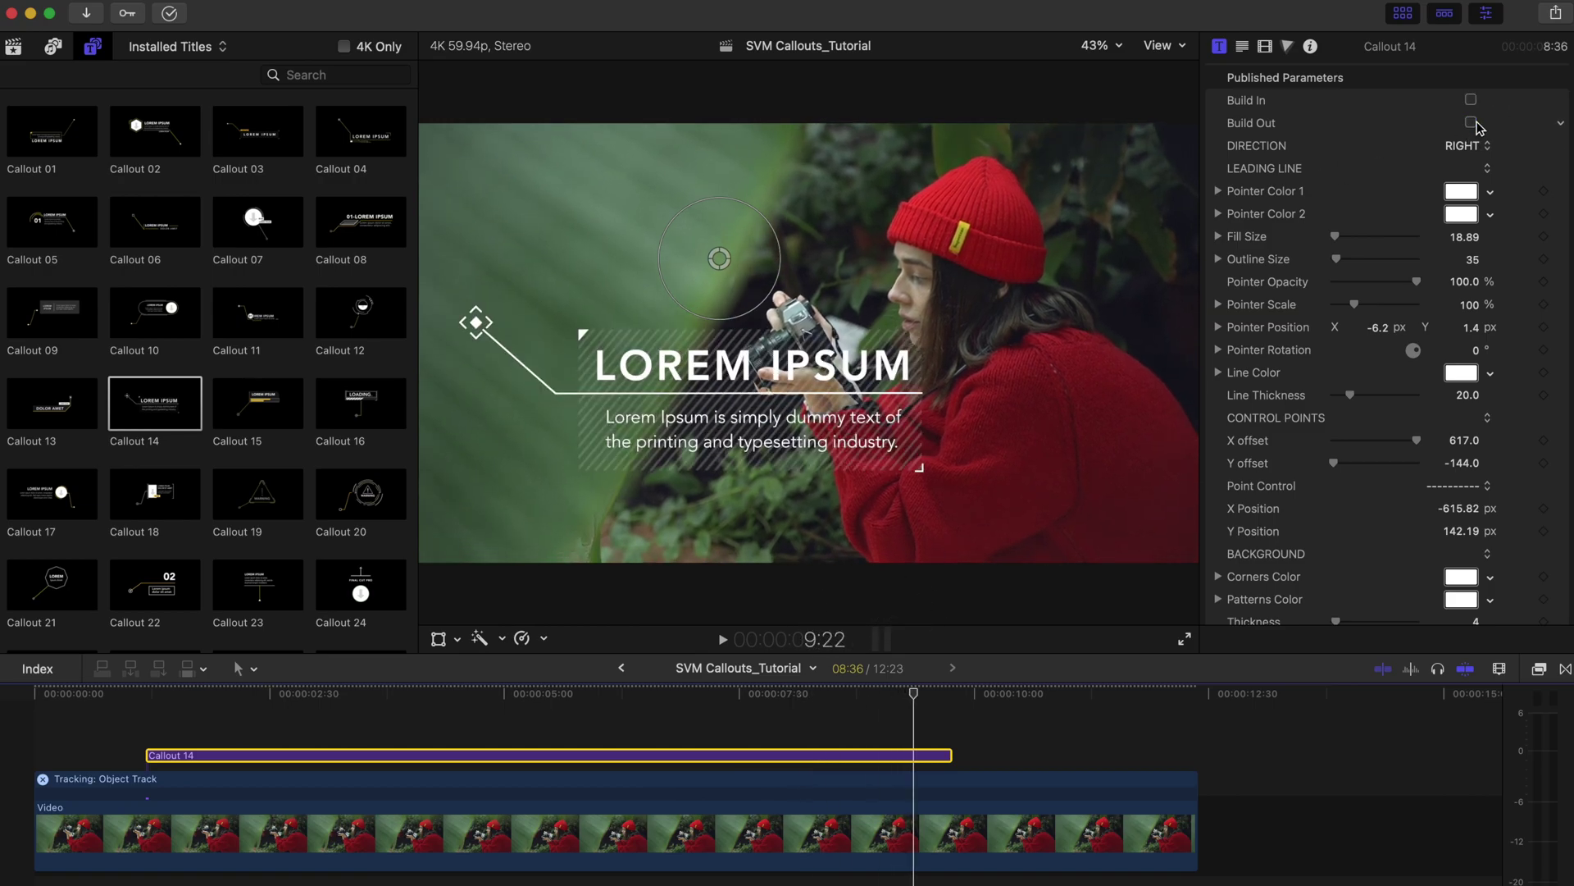
click(1471, 123)
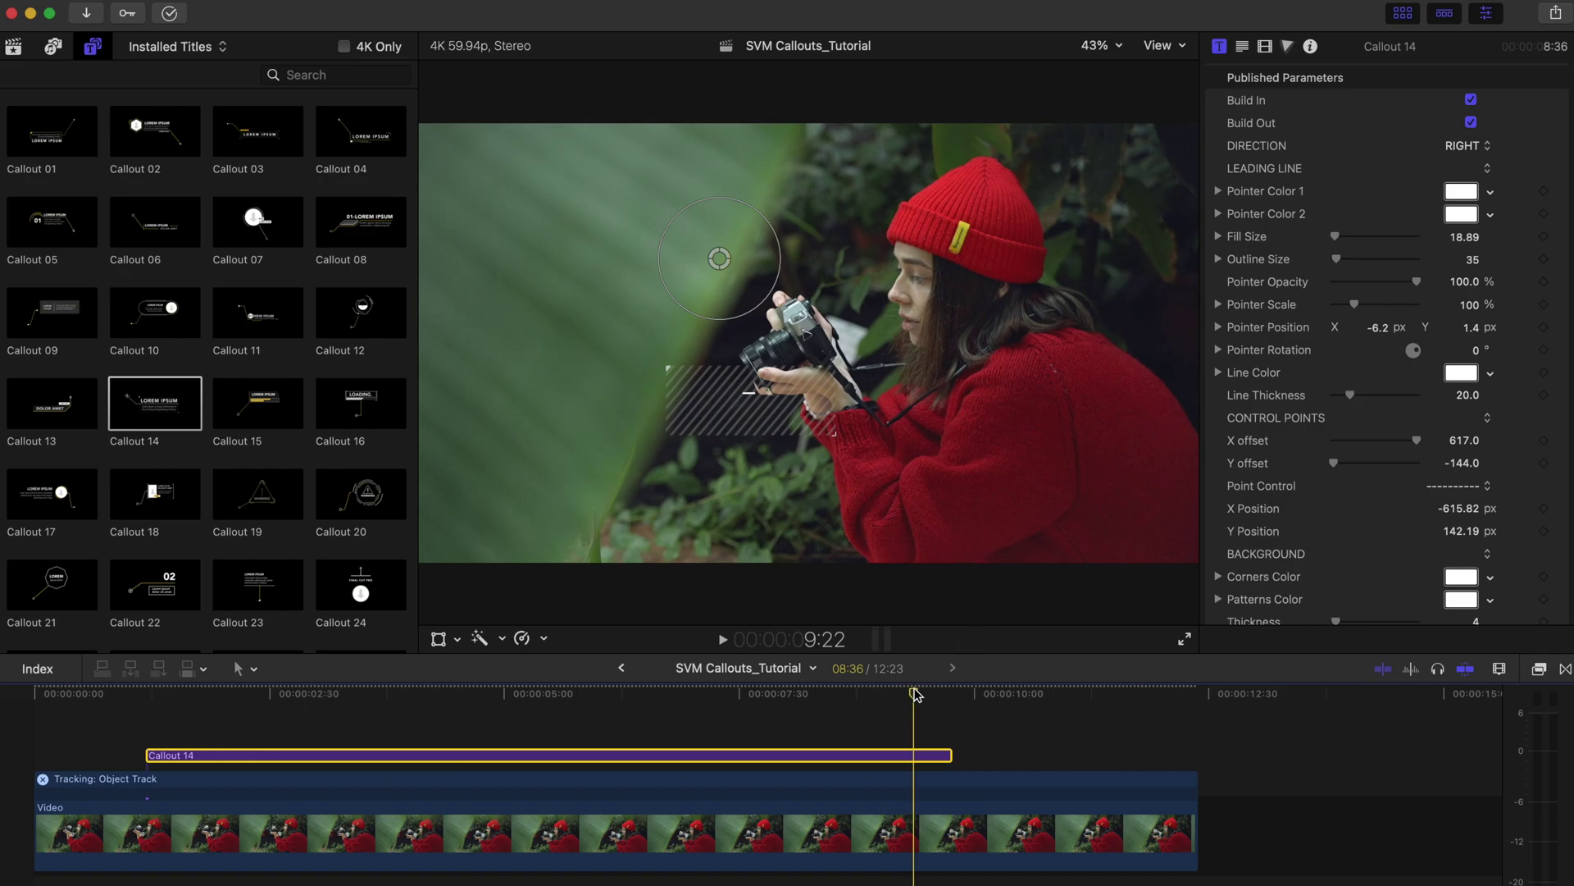
drag(916, 694, 485, 697)
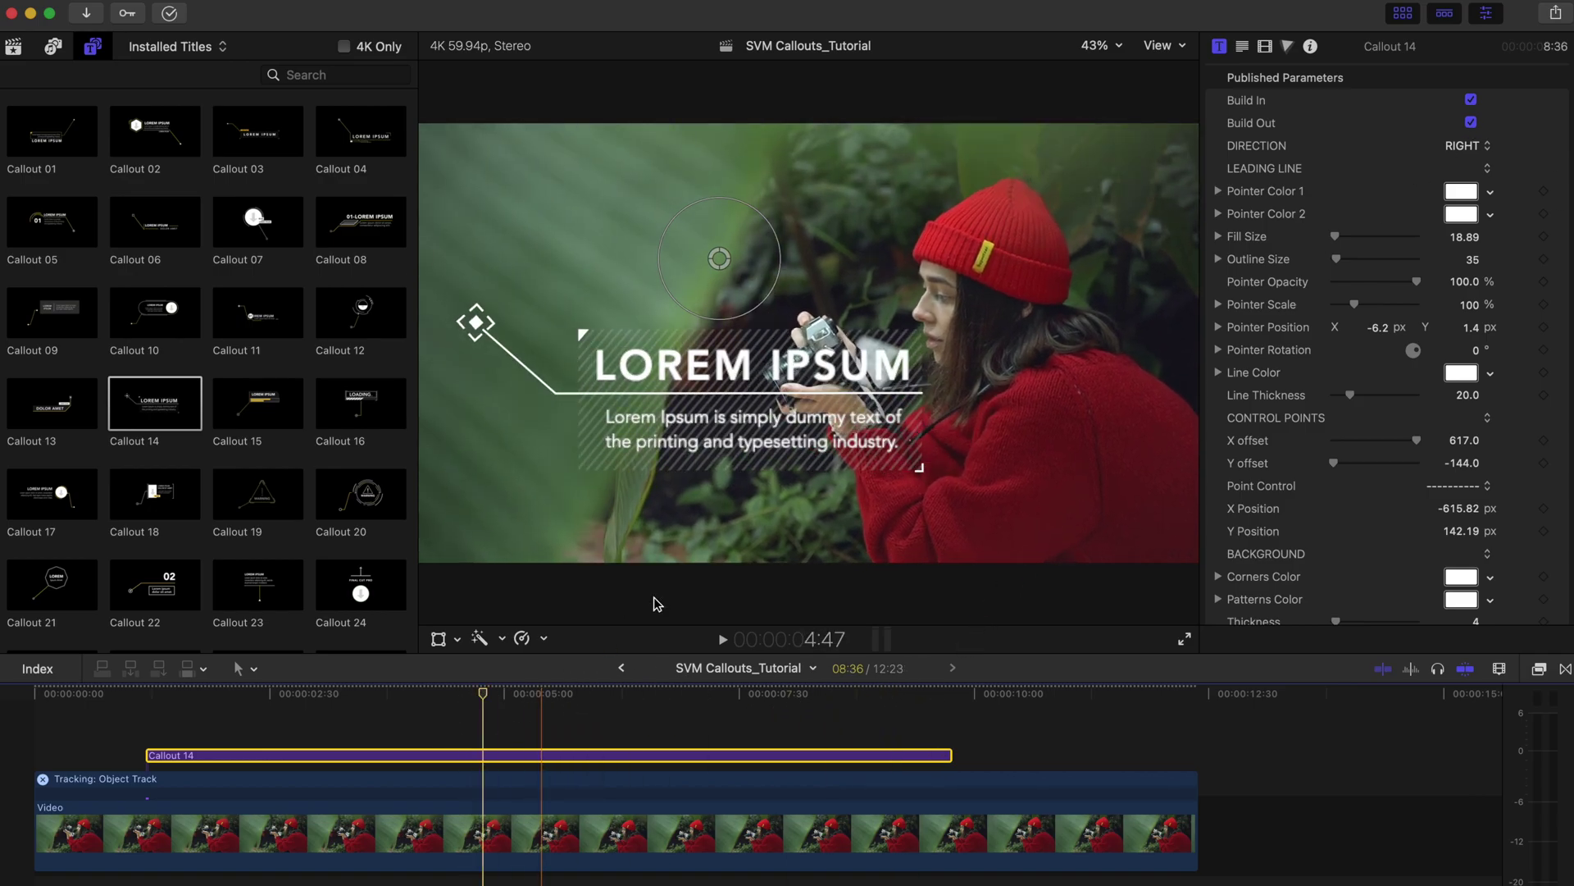
Set Callout 14's DIRECTION to LEFT and scale it down so the line reaches the camera
click(1474, 147)
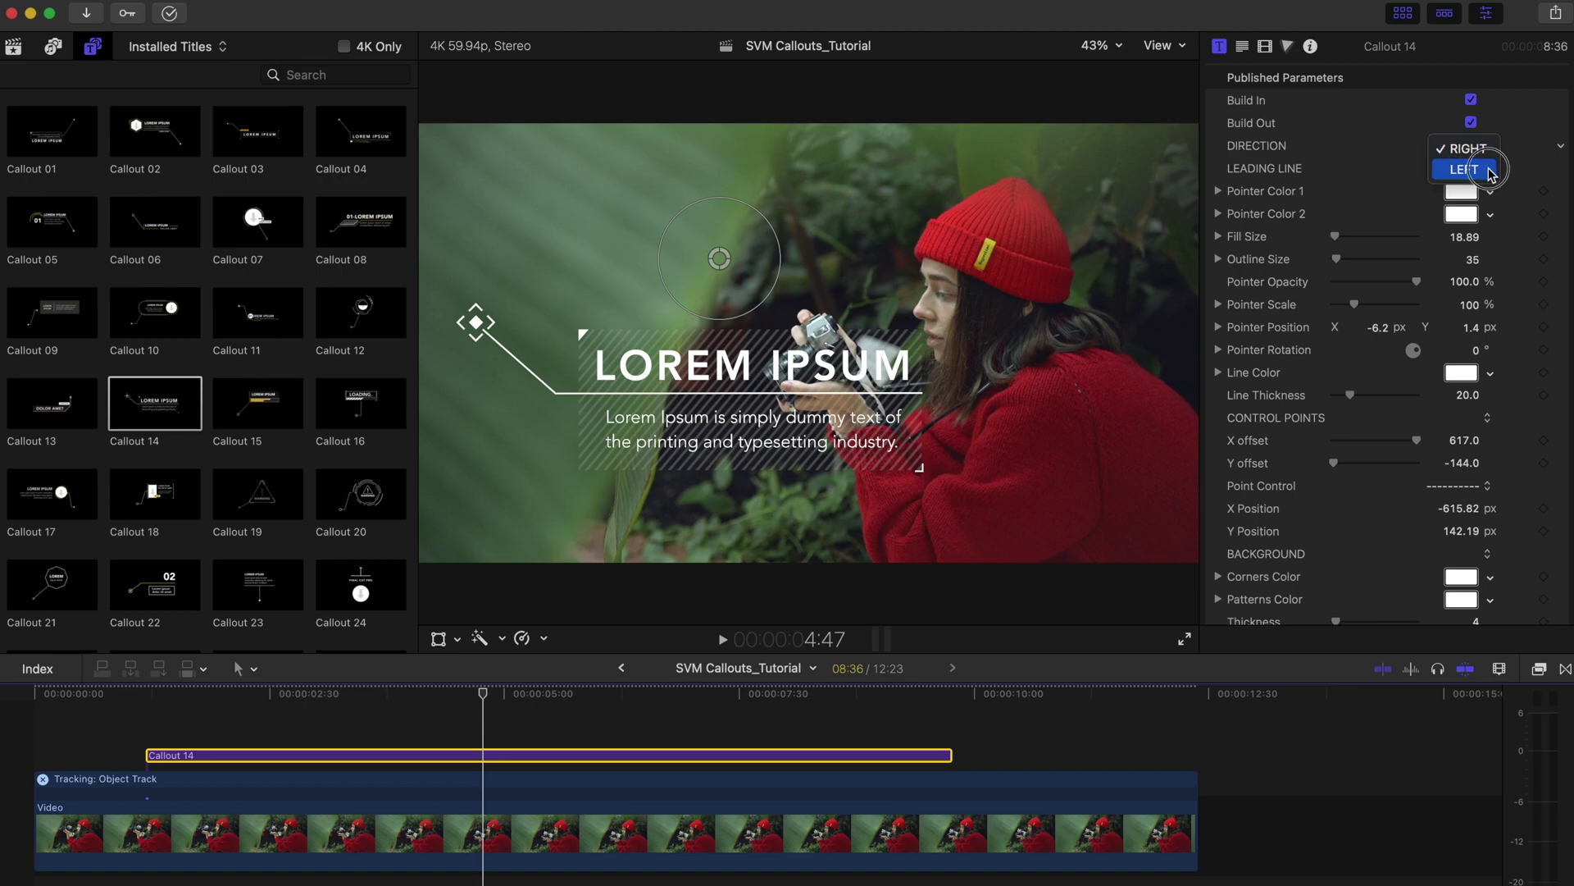
click(1489, 170)
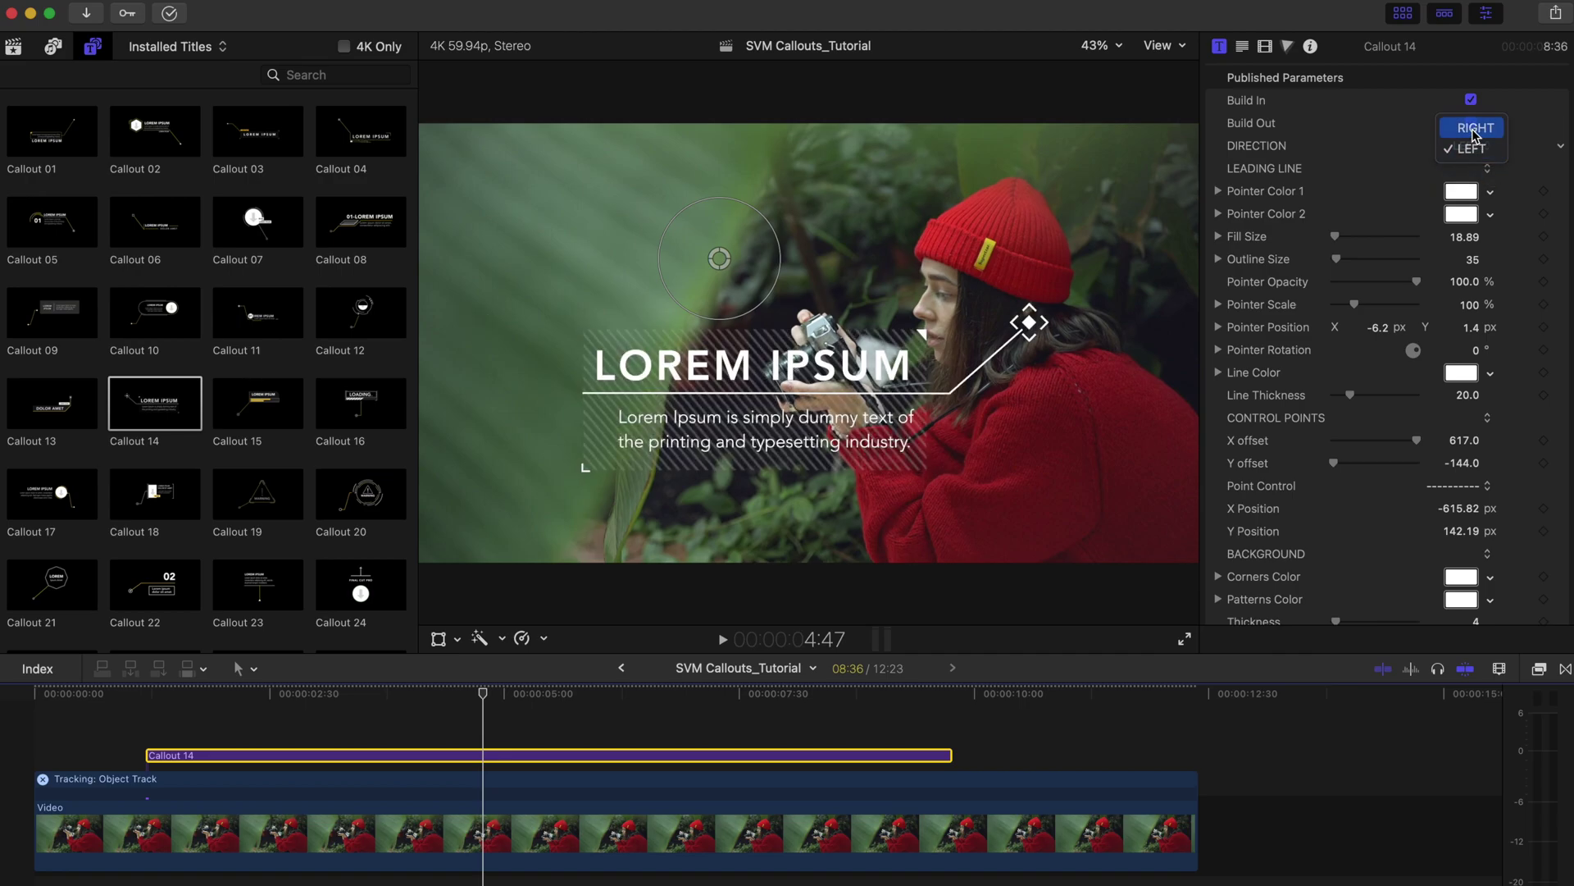
click(1475, 128)
click(1472, 147)
click(1466, 170)
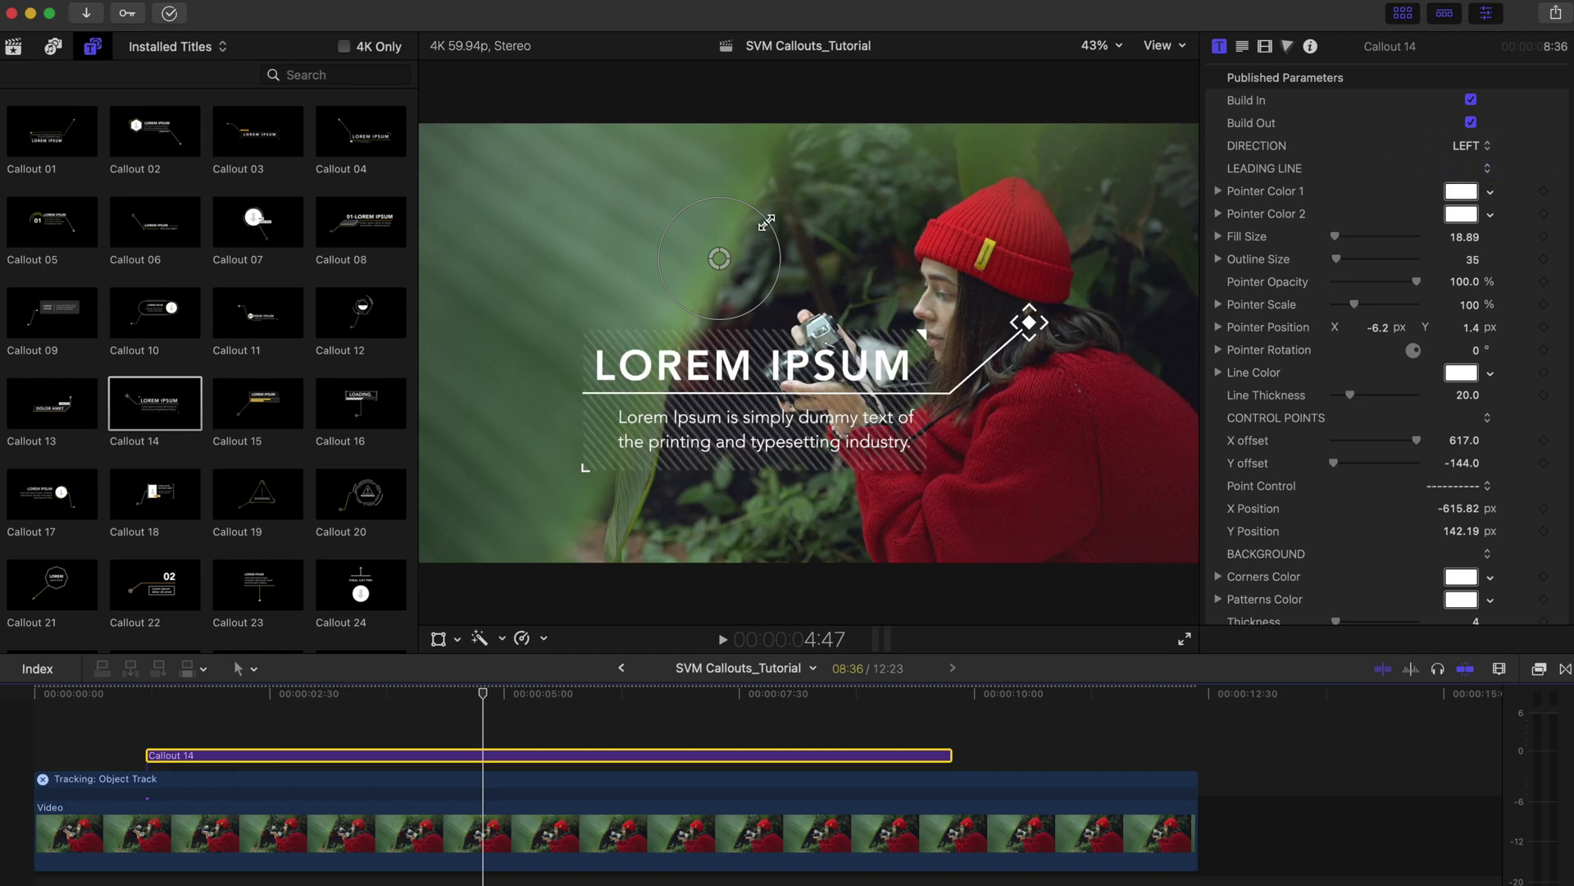
drag(766, 222, 578, 282)
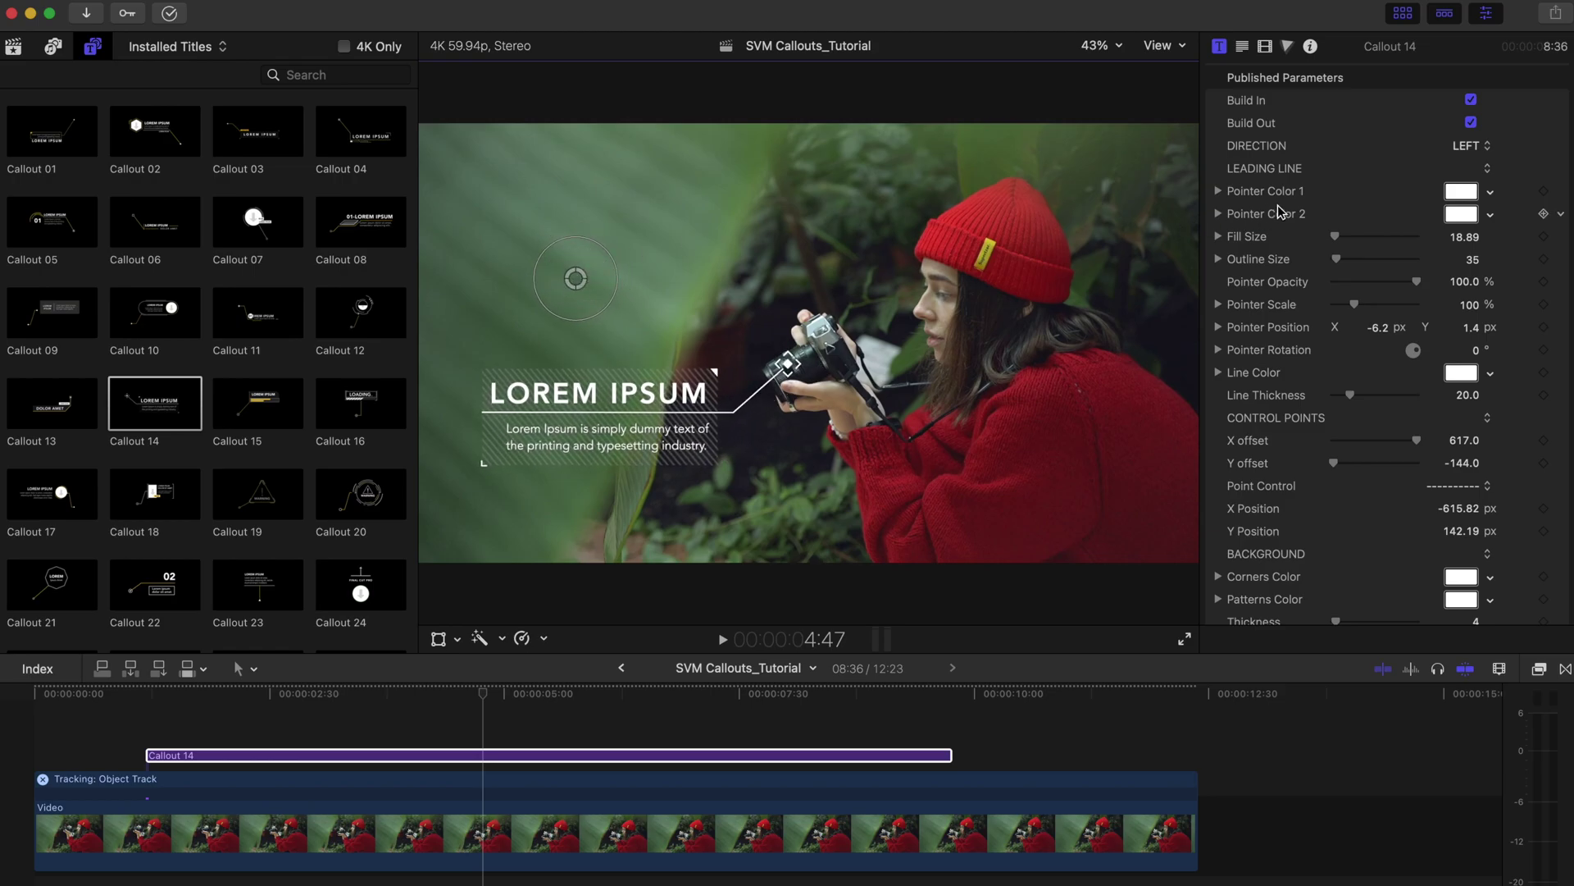
Make Pointer Color 1 yellow, set pattern Thickness to 2 and raise BG Height
click(1461, 191)
click(1125, 320)
scroll(1349, 460, down, 3)
drag(1337, 497, 1335, 497)
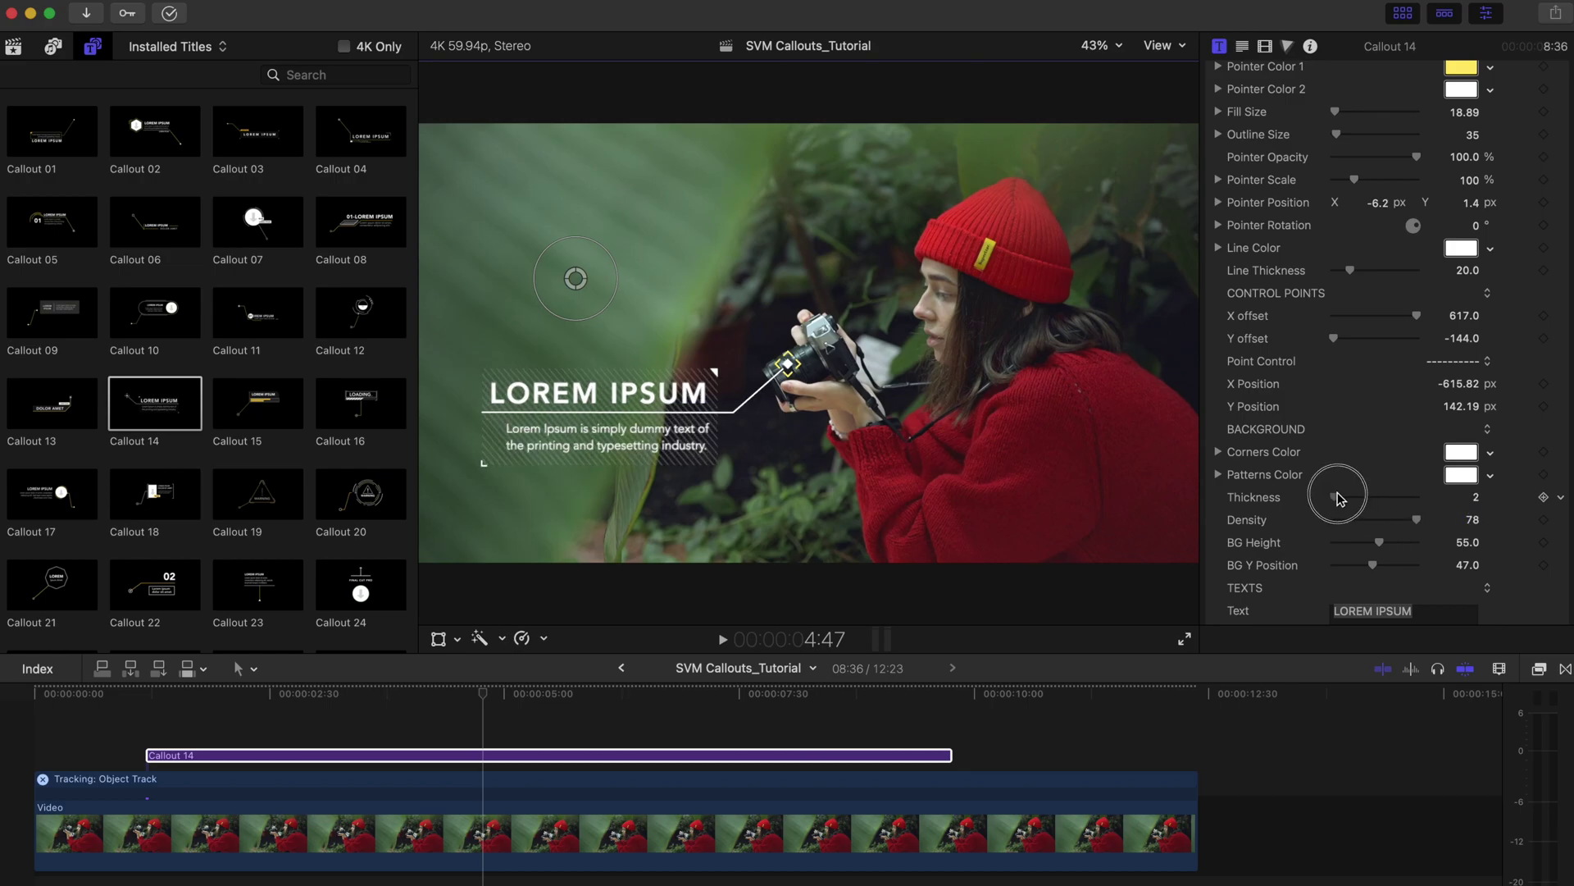
scroll(1361, 459, down, 3)
drag(1380, 403, 1388, 404)
scroll(1388, 400, down, 3)
Change the text to FUJIFILM X-T10 and set the body text to OCR A Std at size 22.6
text(FUJIFILM X-T10)
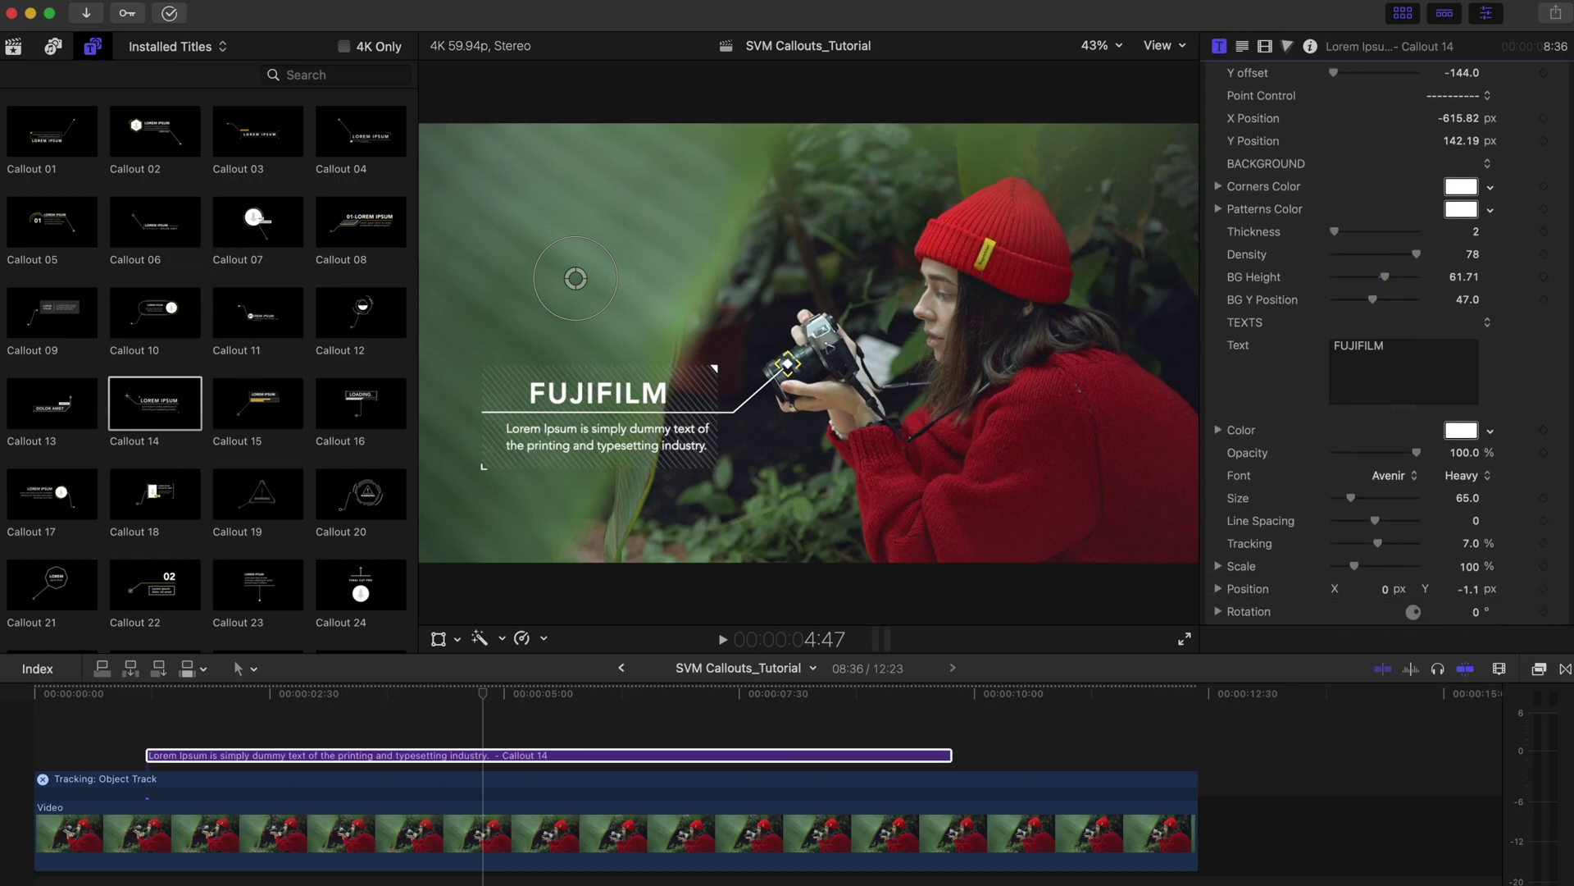
click(1395, 479)
click(1399, 477)
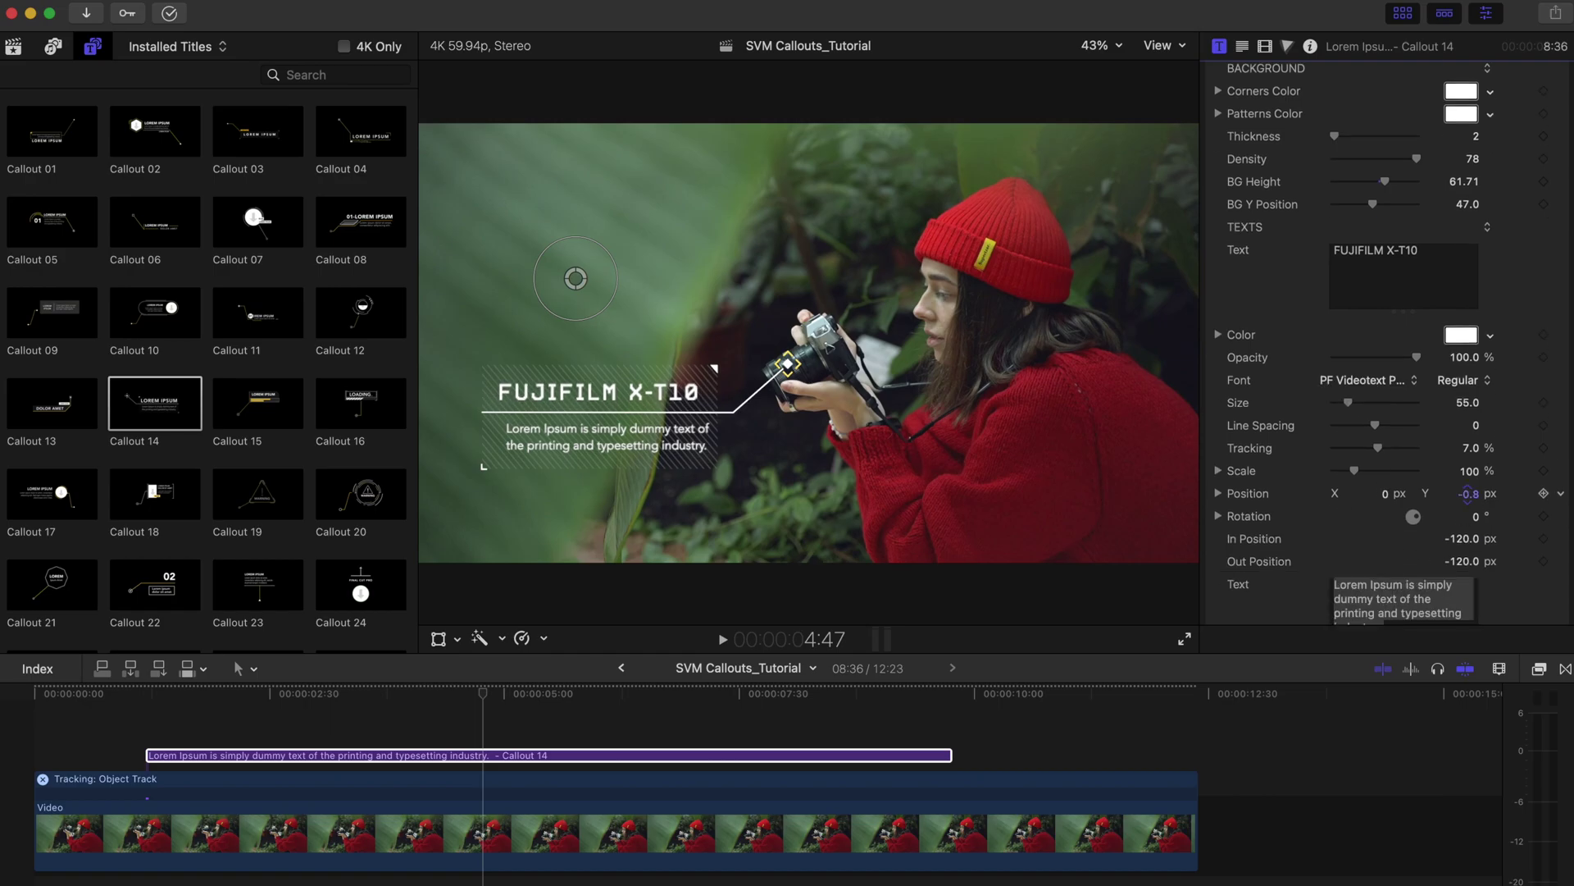
click(1468, 508)
drag(1468, 508, 1451, 508)
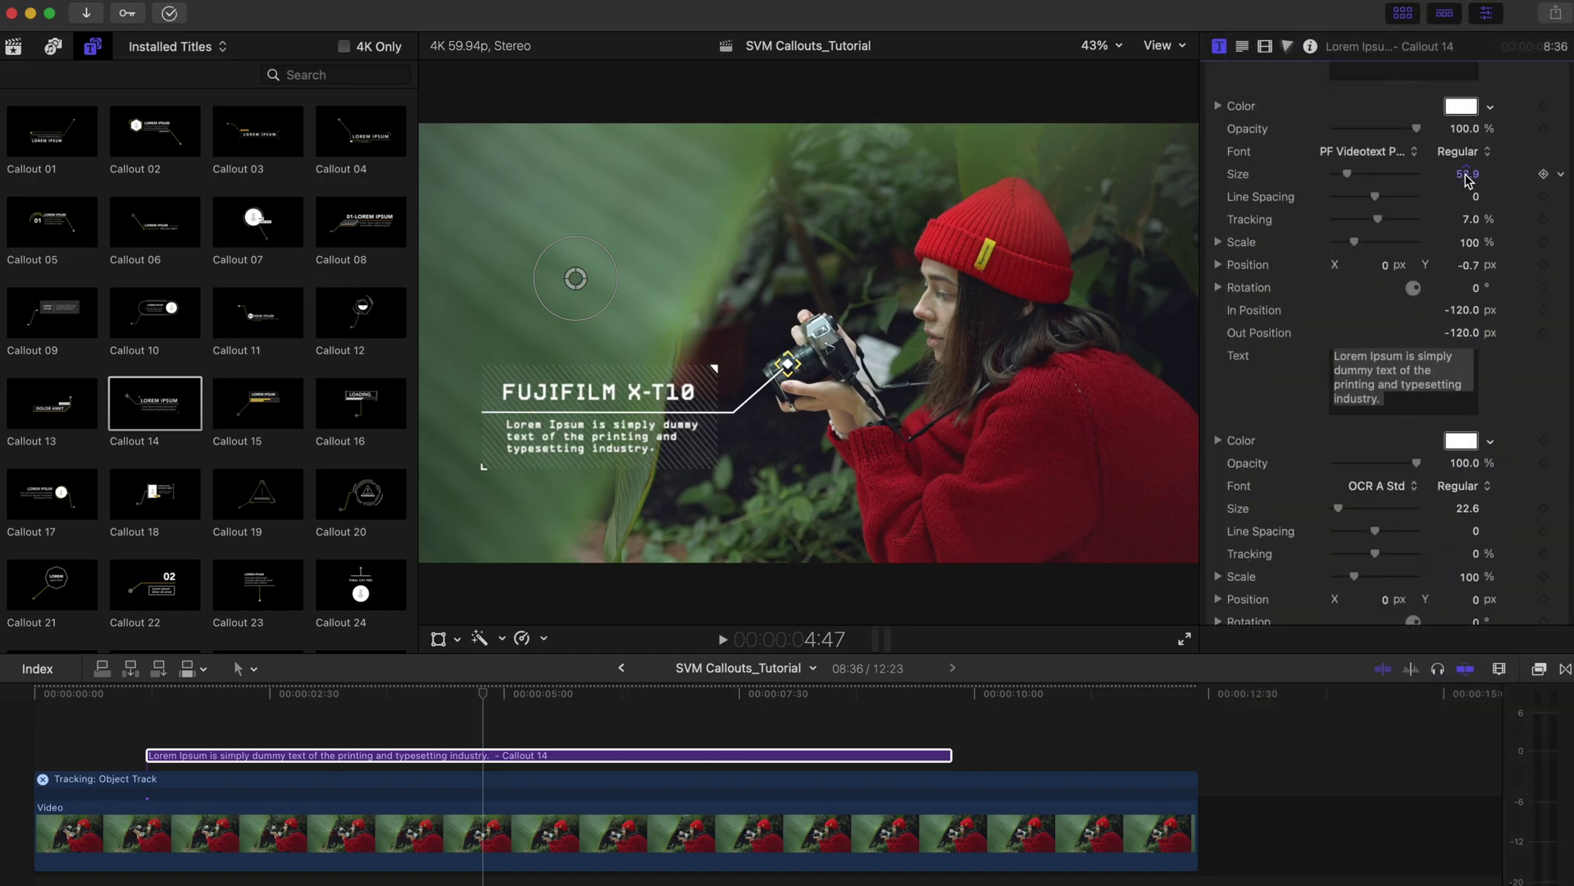
scroll(1476, 492, down, 4)
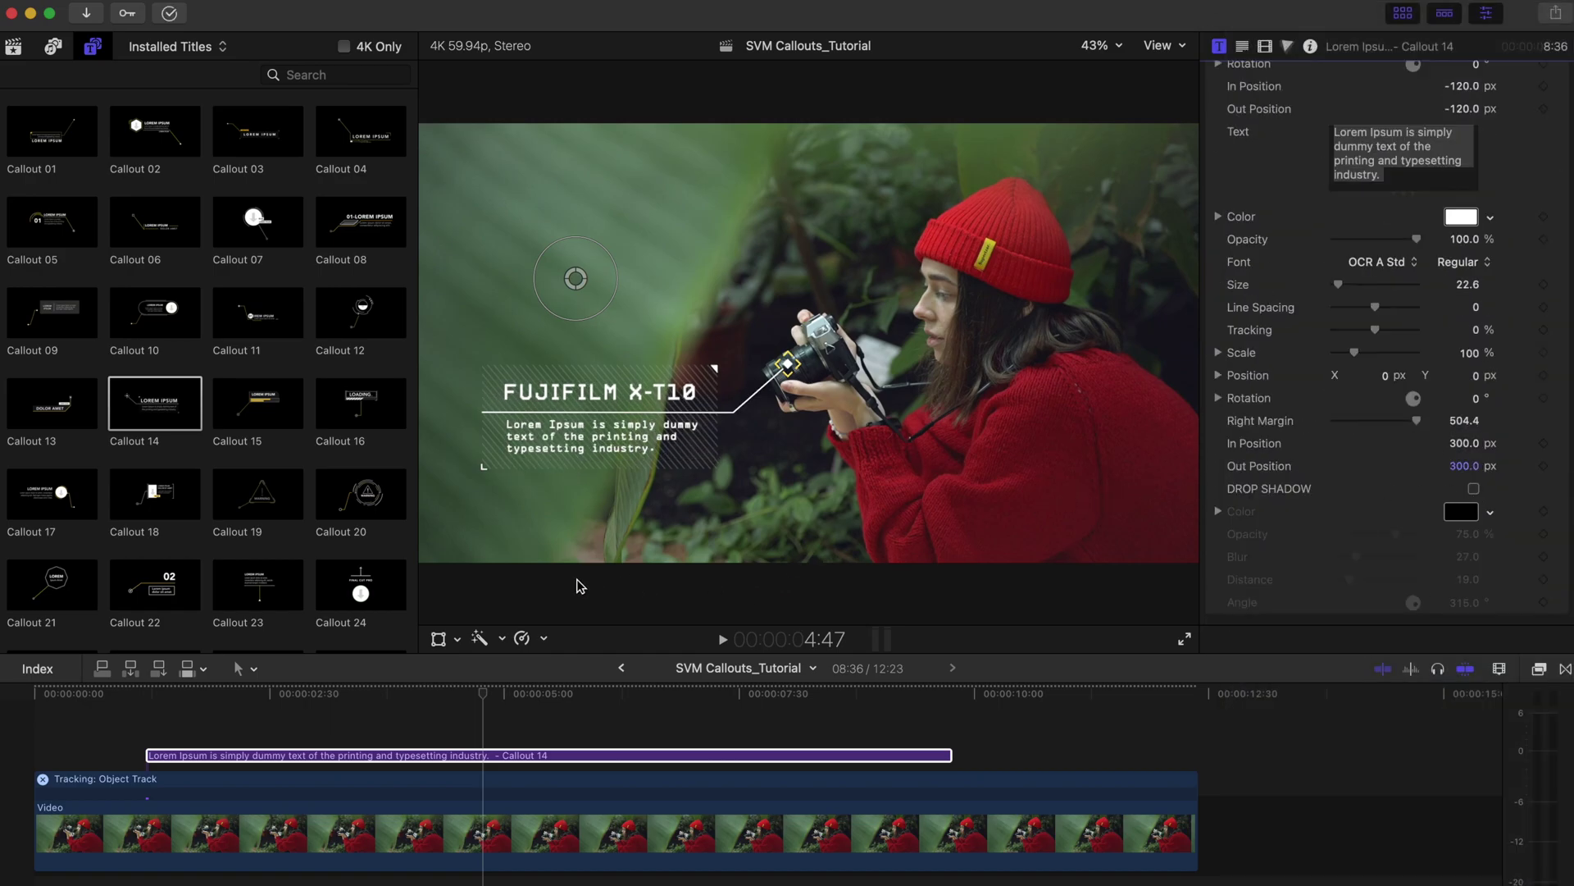
Fit the tracking target over the camera body, analyze its motion across the clip, and close the tracker
click(439, 641)
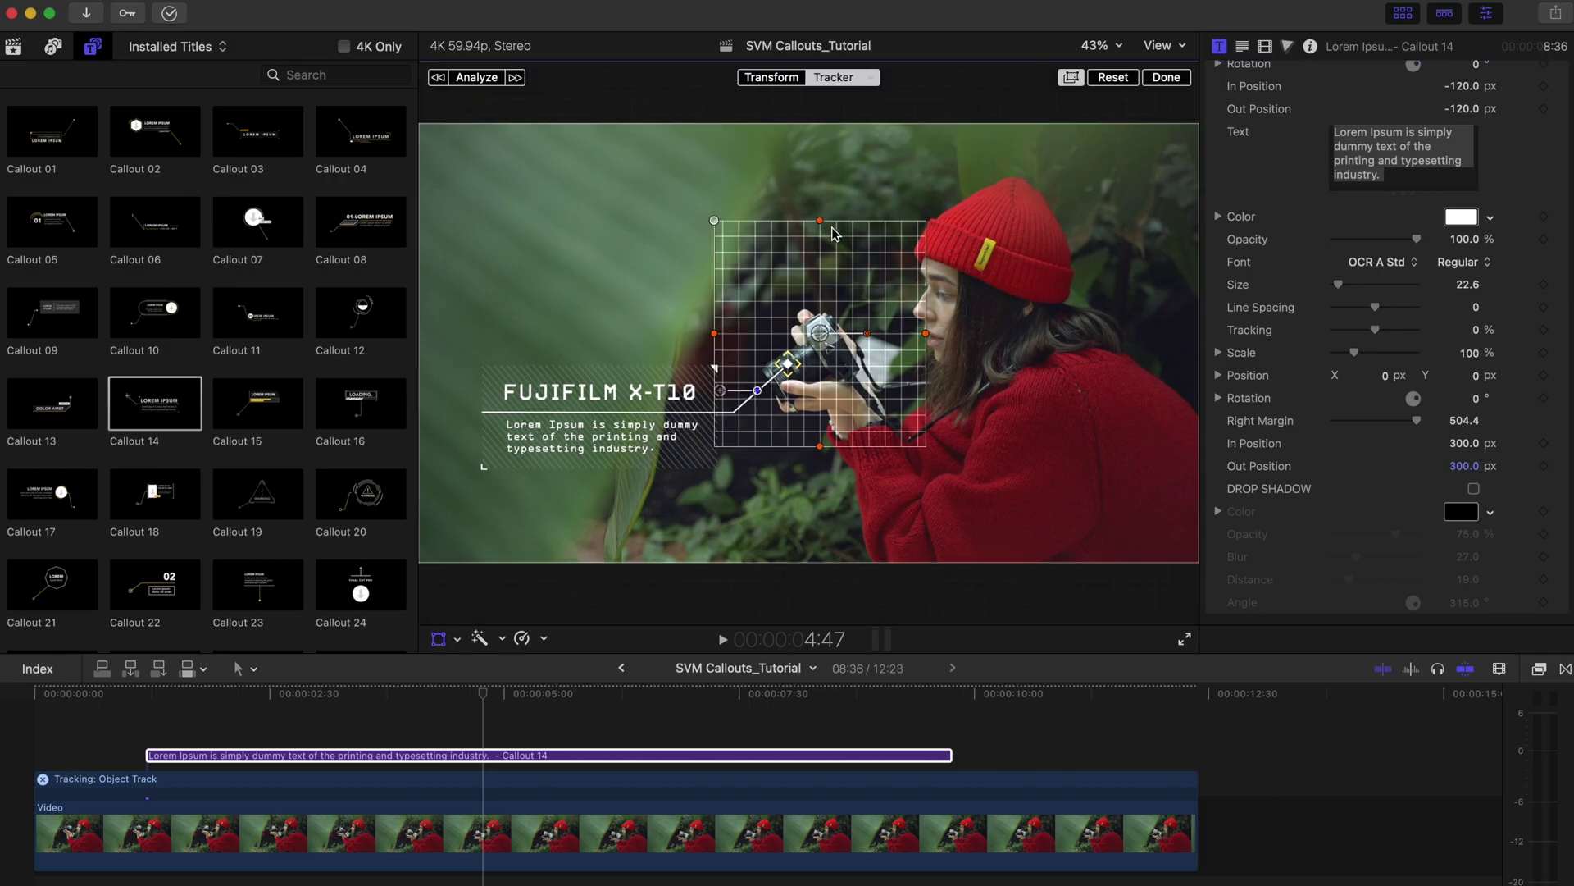
drag(820, 223, 822, 322)
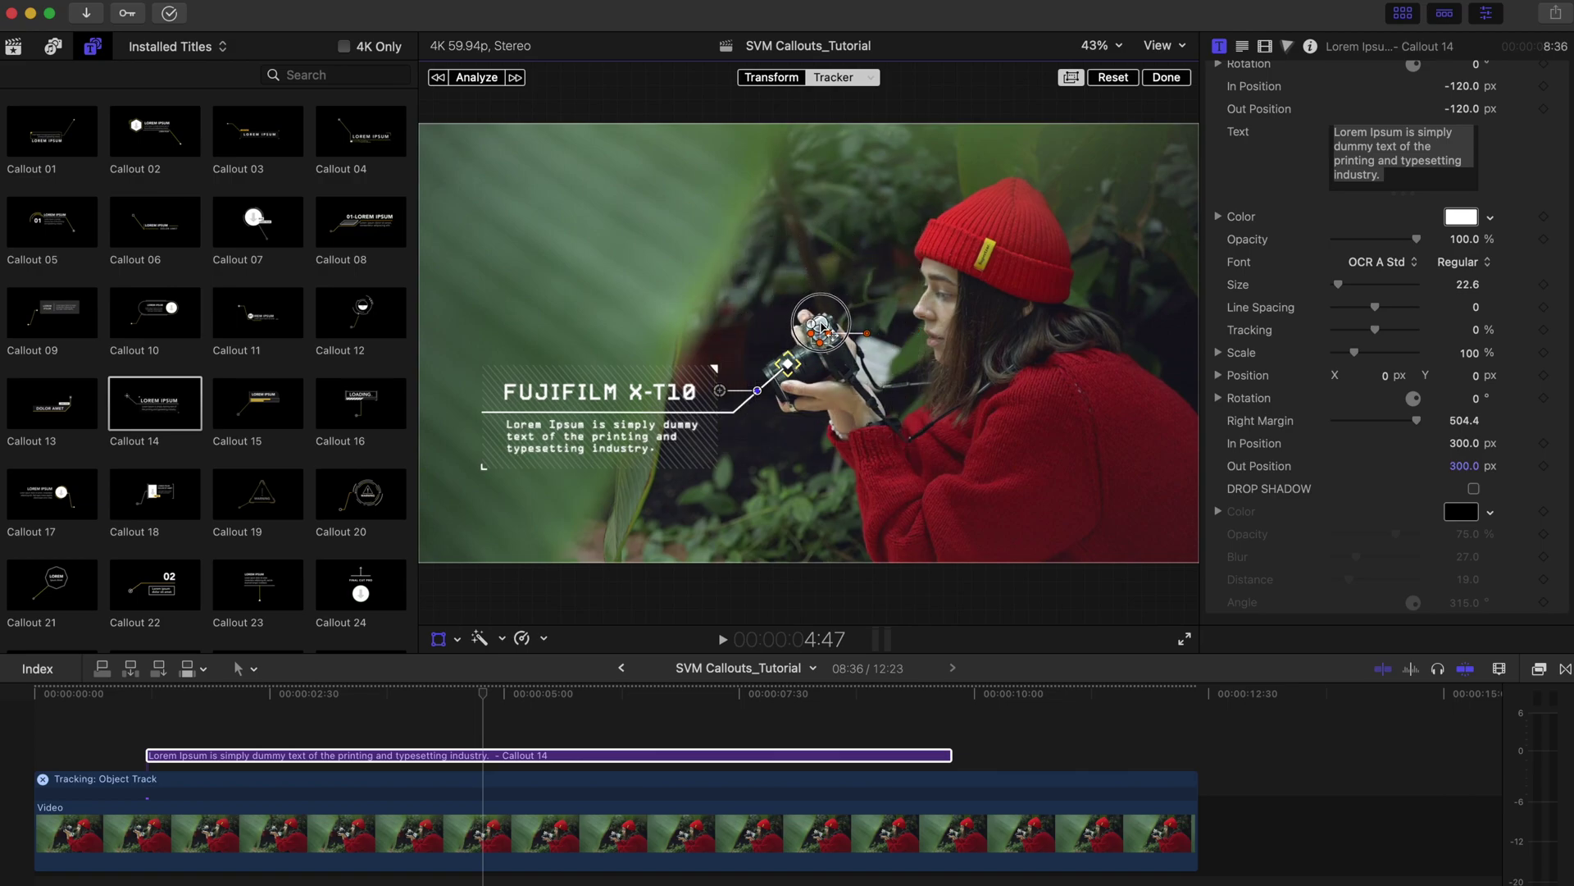
drag(822, 325, 788, 363)
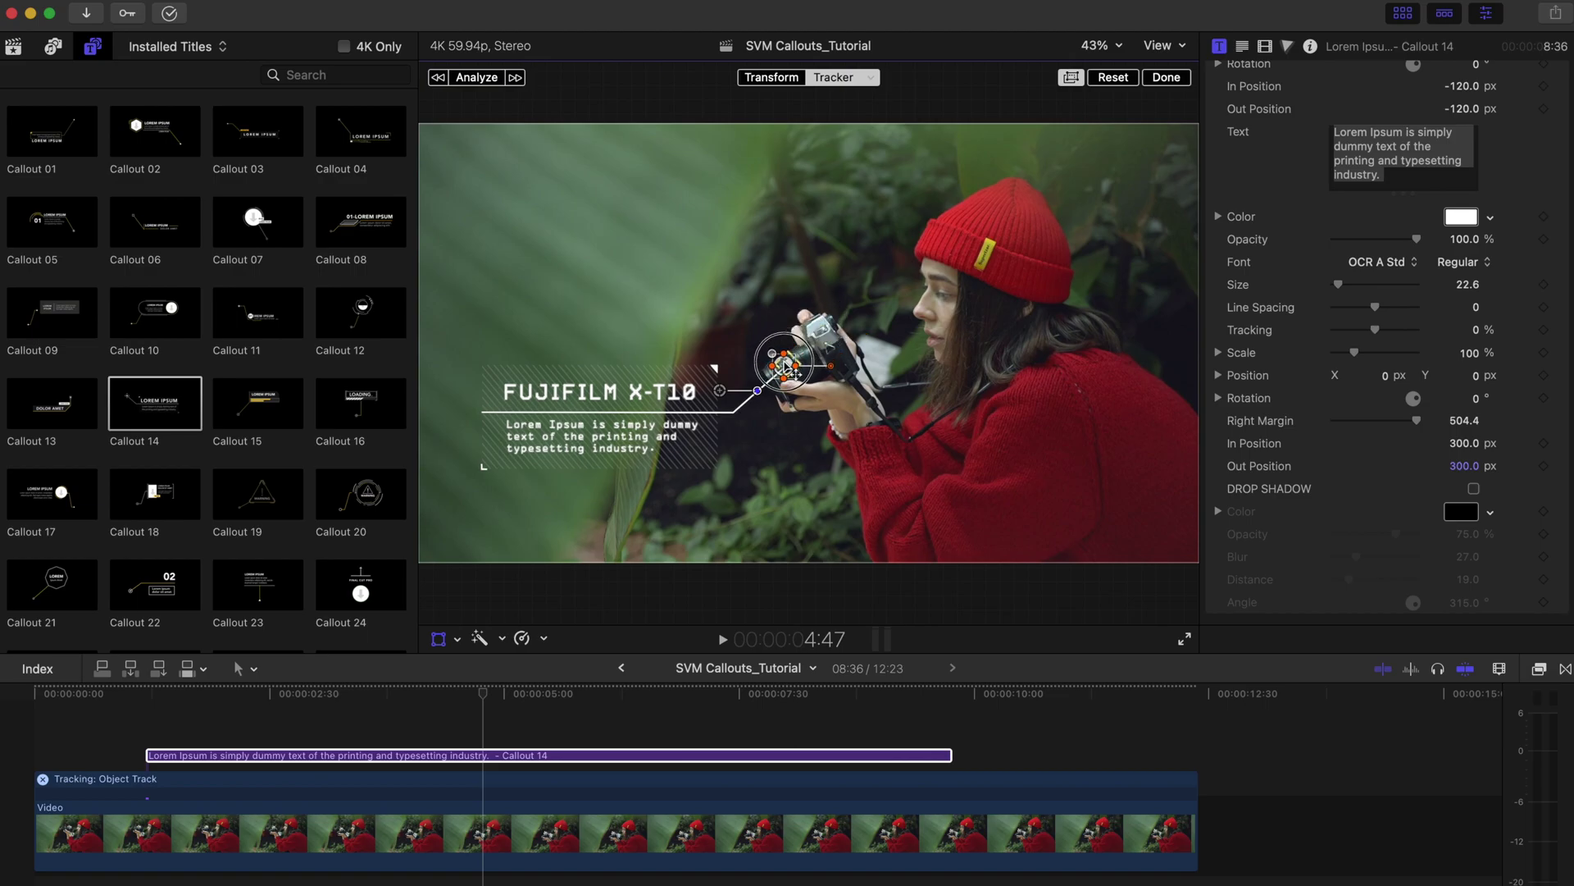
mouse_move(794, 369)
mouse_down()
mouse_move(810, 357)
mouse_move(796, 369)
mouse_up()
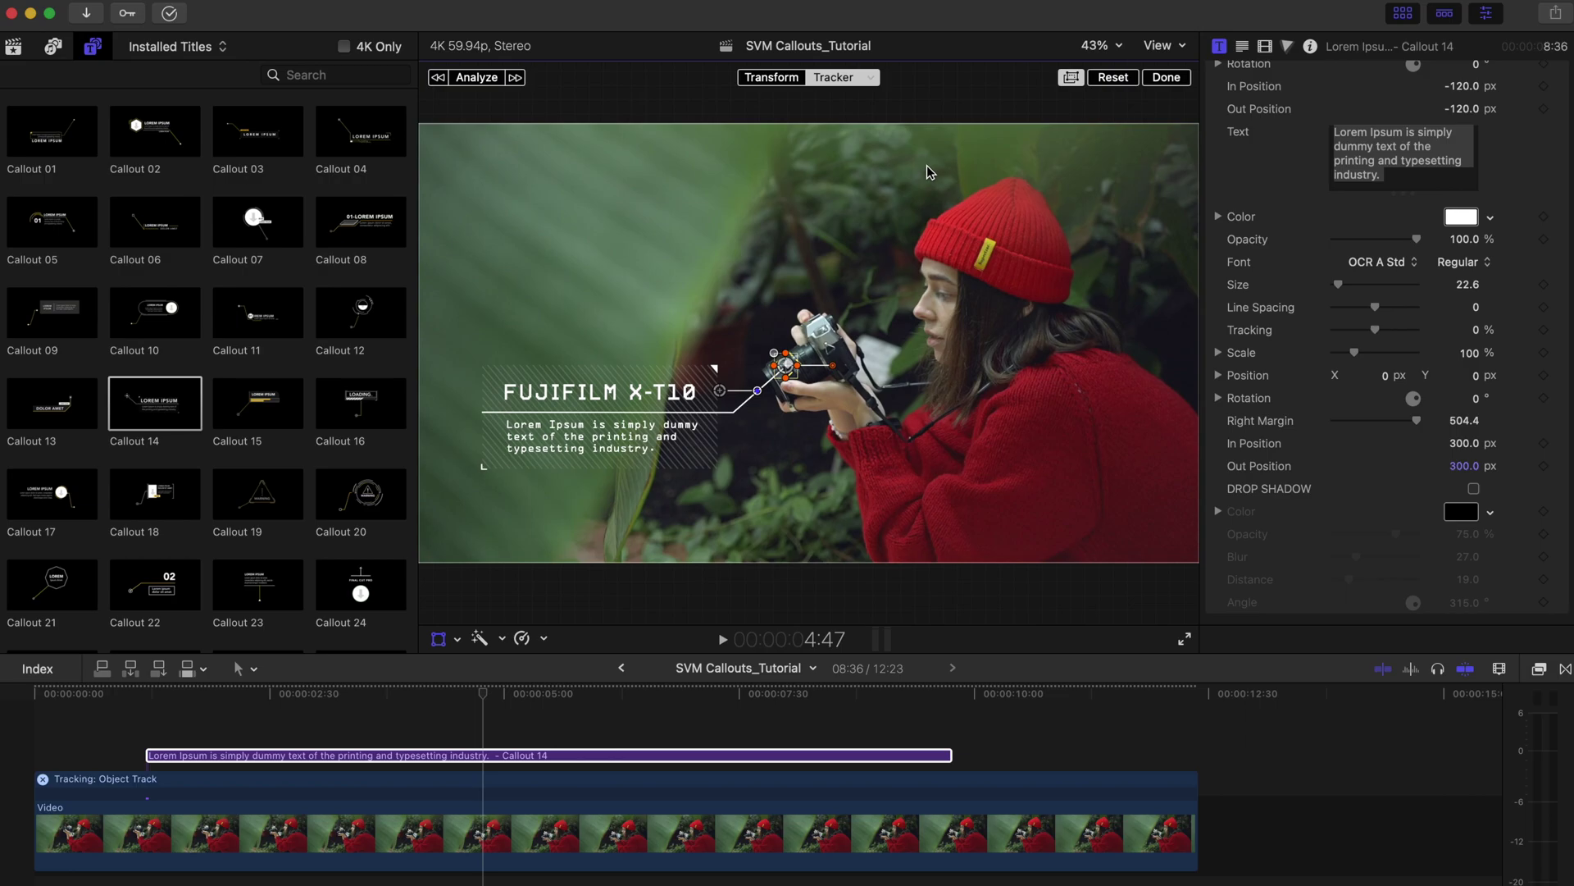
click(484, 78)
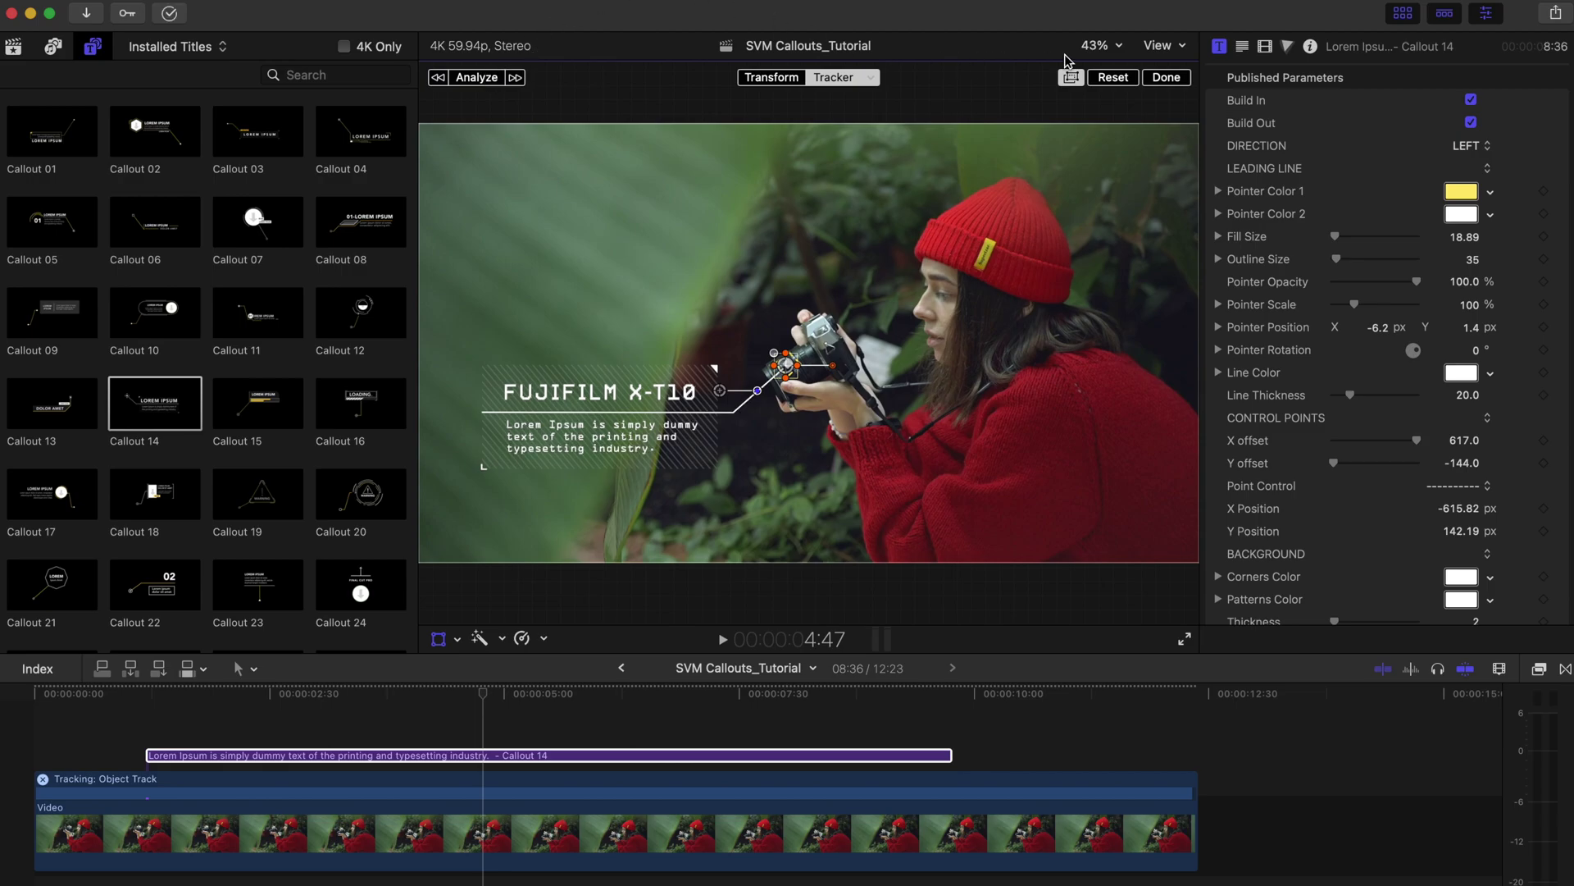
click(1164, 78)
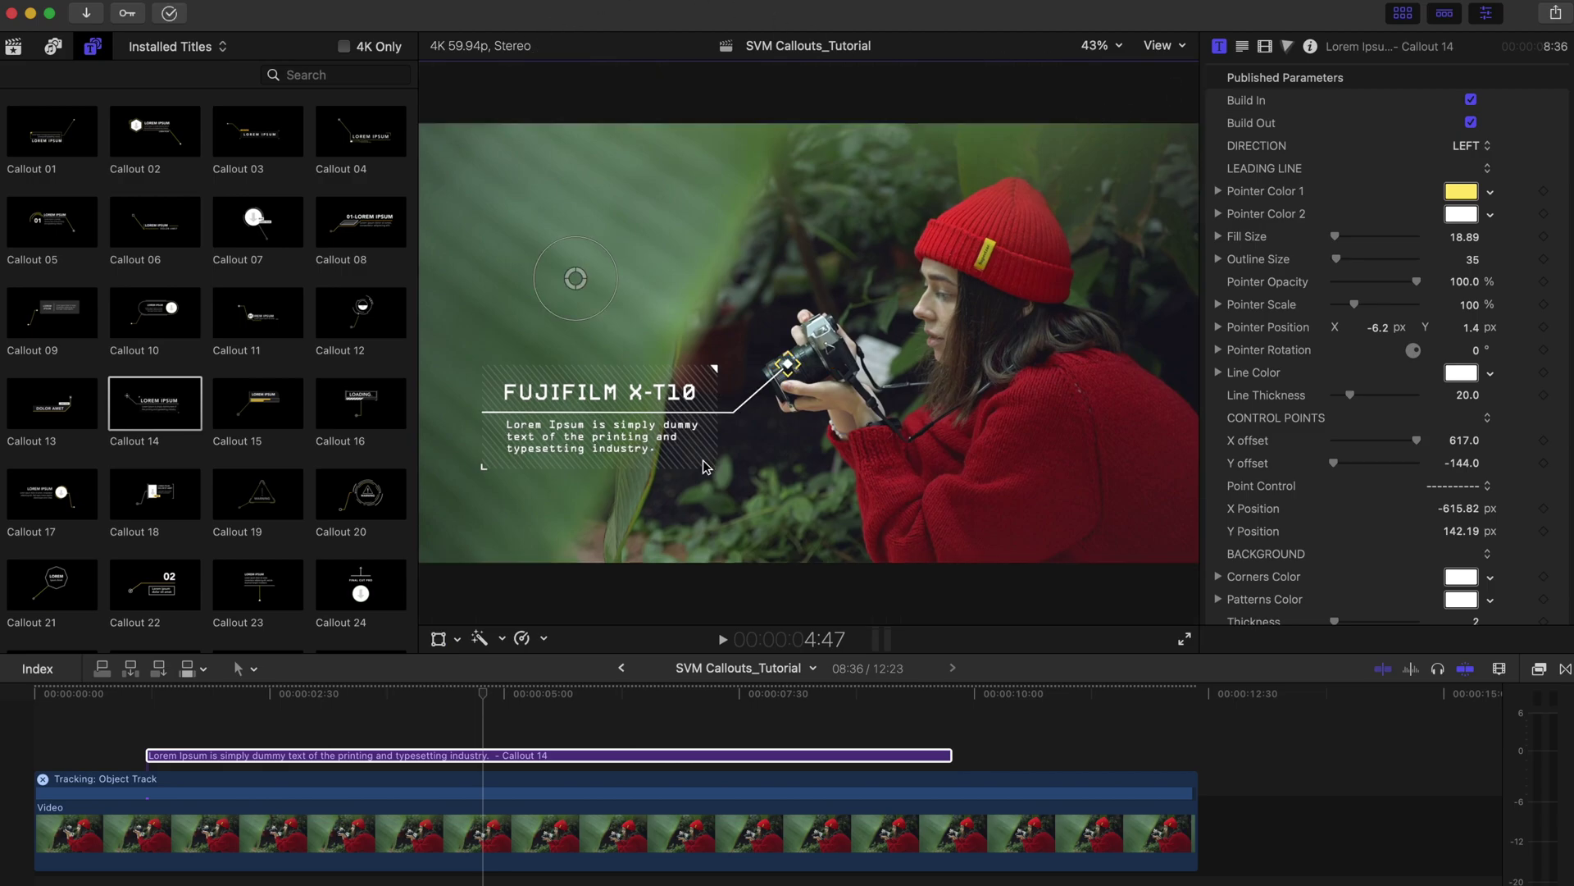
click(151, 726)
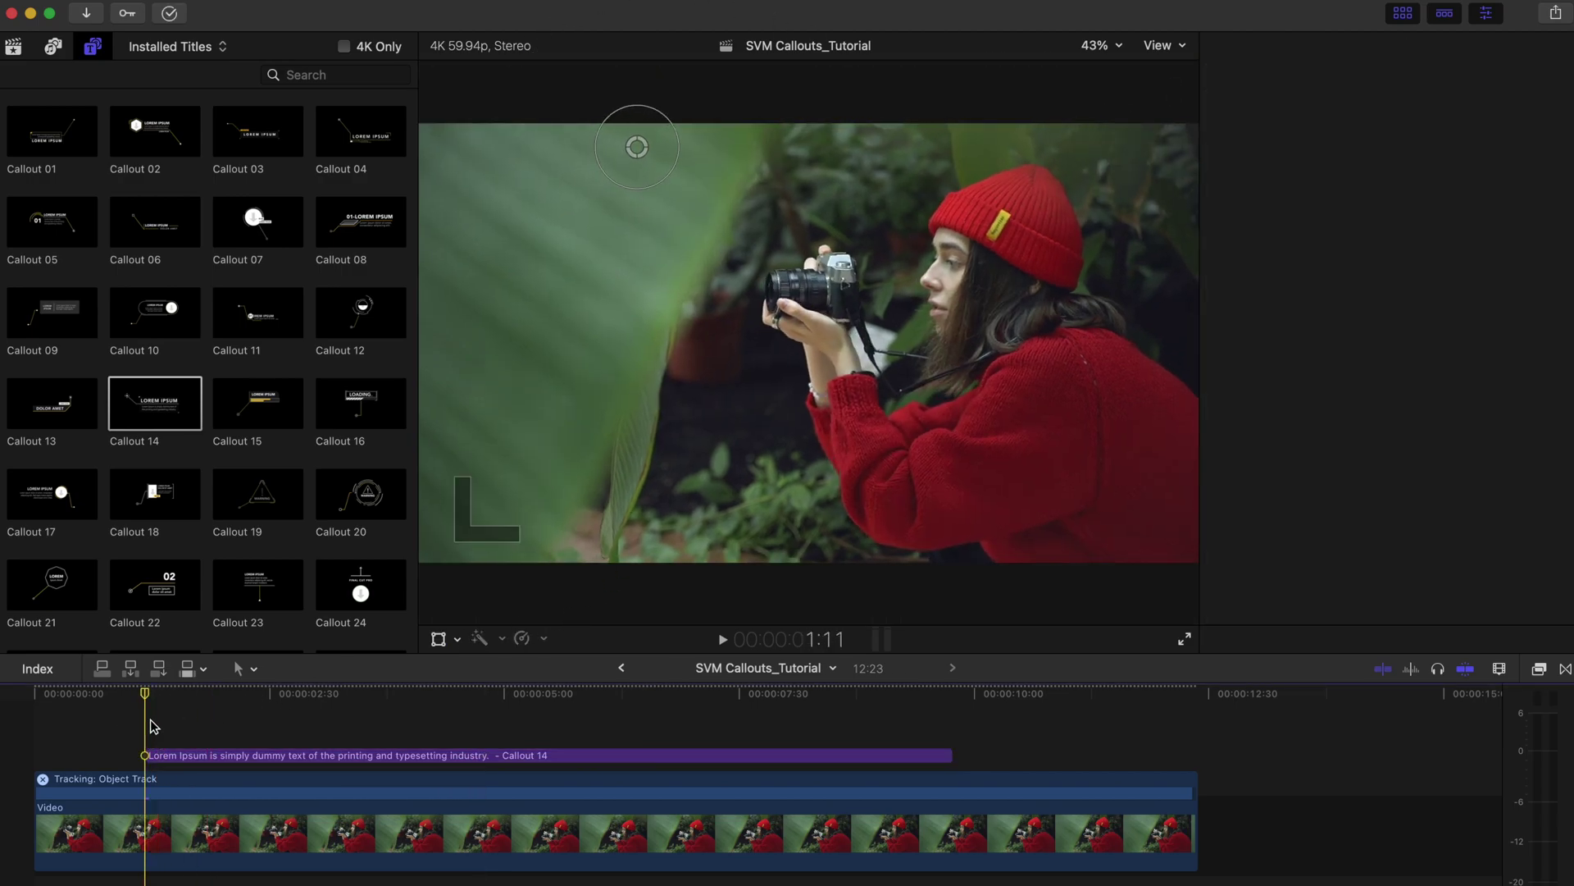
key(space)
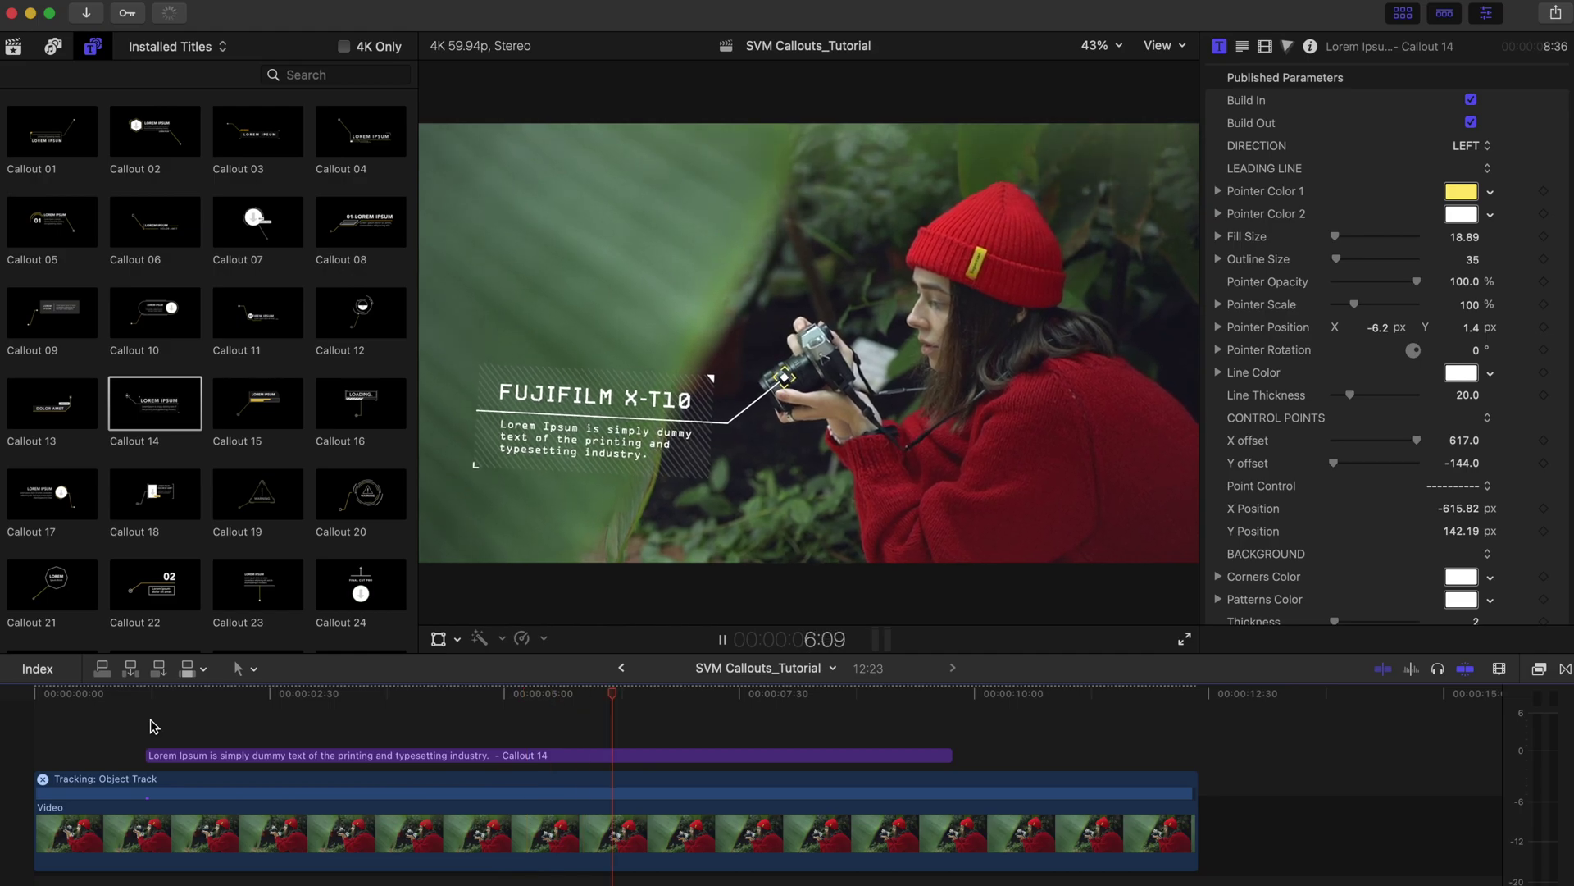
key(space)
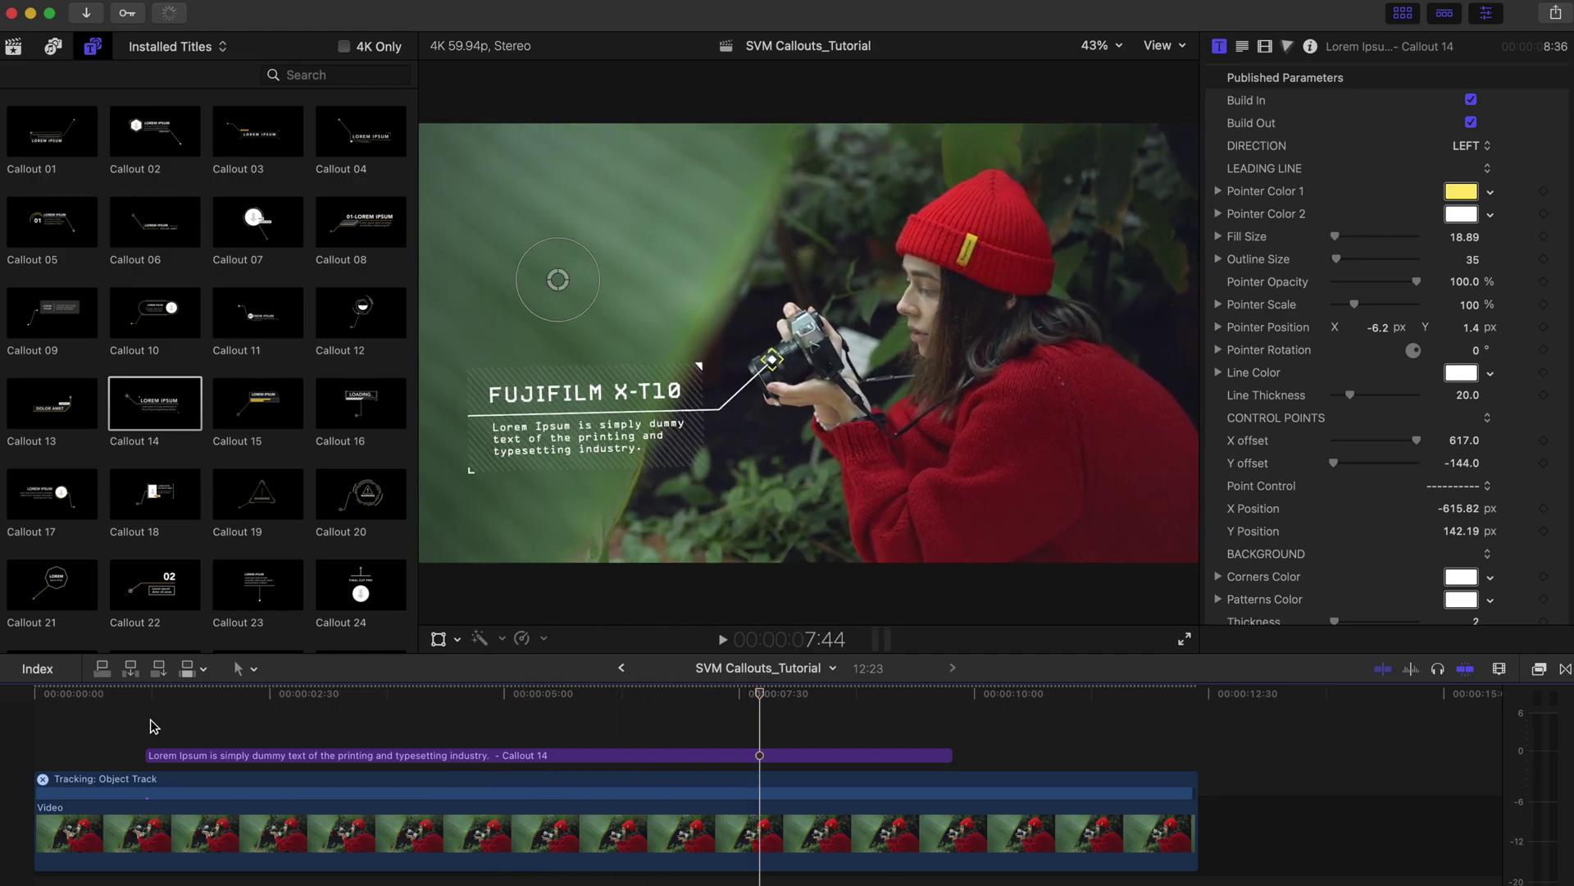
click(588, 693)
click(589, 755)
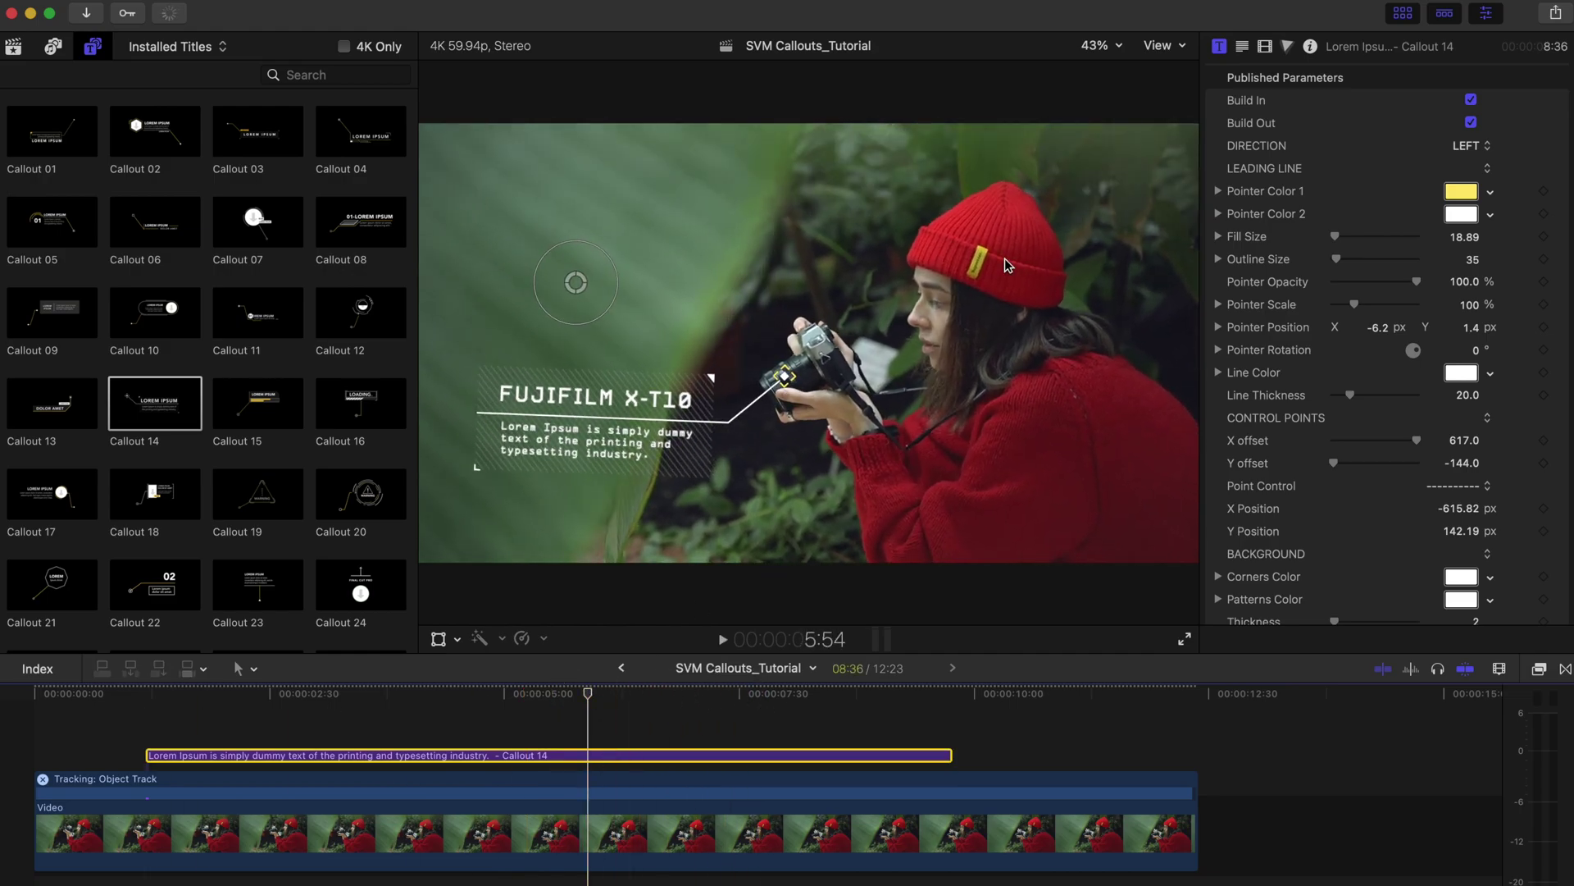
Uncheck Rotation in the Transform tracker options so Callout 14 follows position only
click(1265, 47)
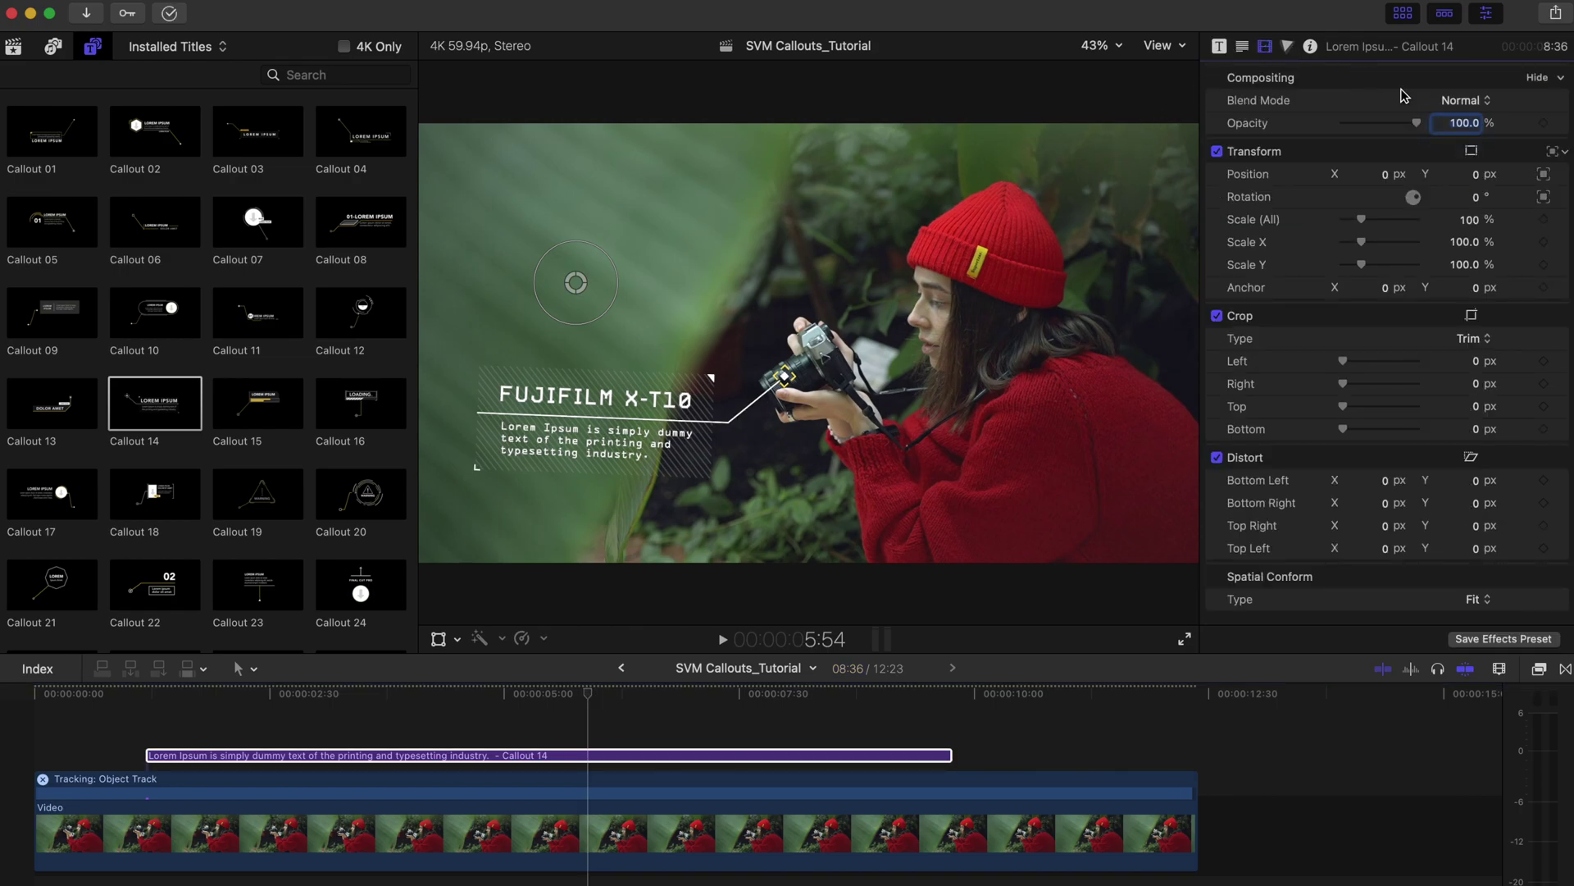
click(1565, 157)
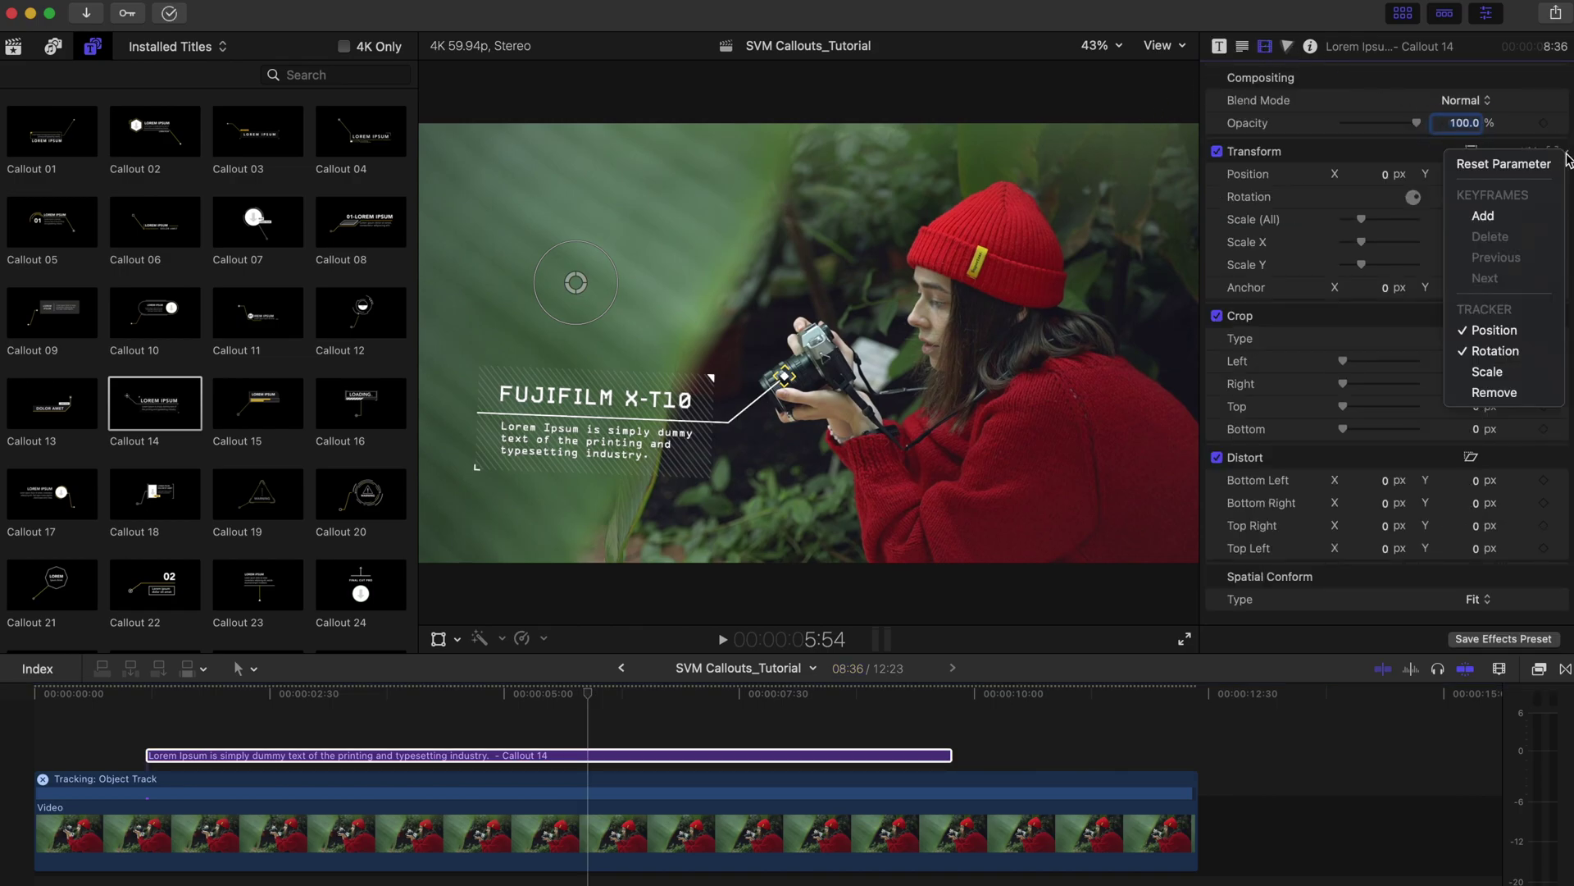
click(1547, 352)
Play back from near the start to check the callout's tracking on the camera
click(145, 729)
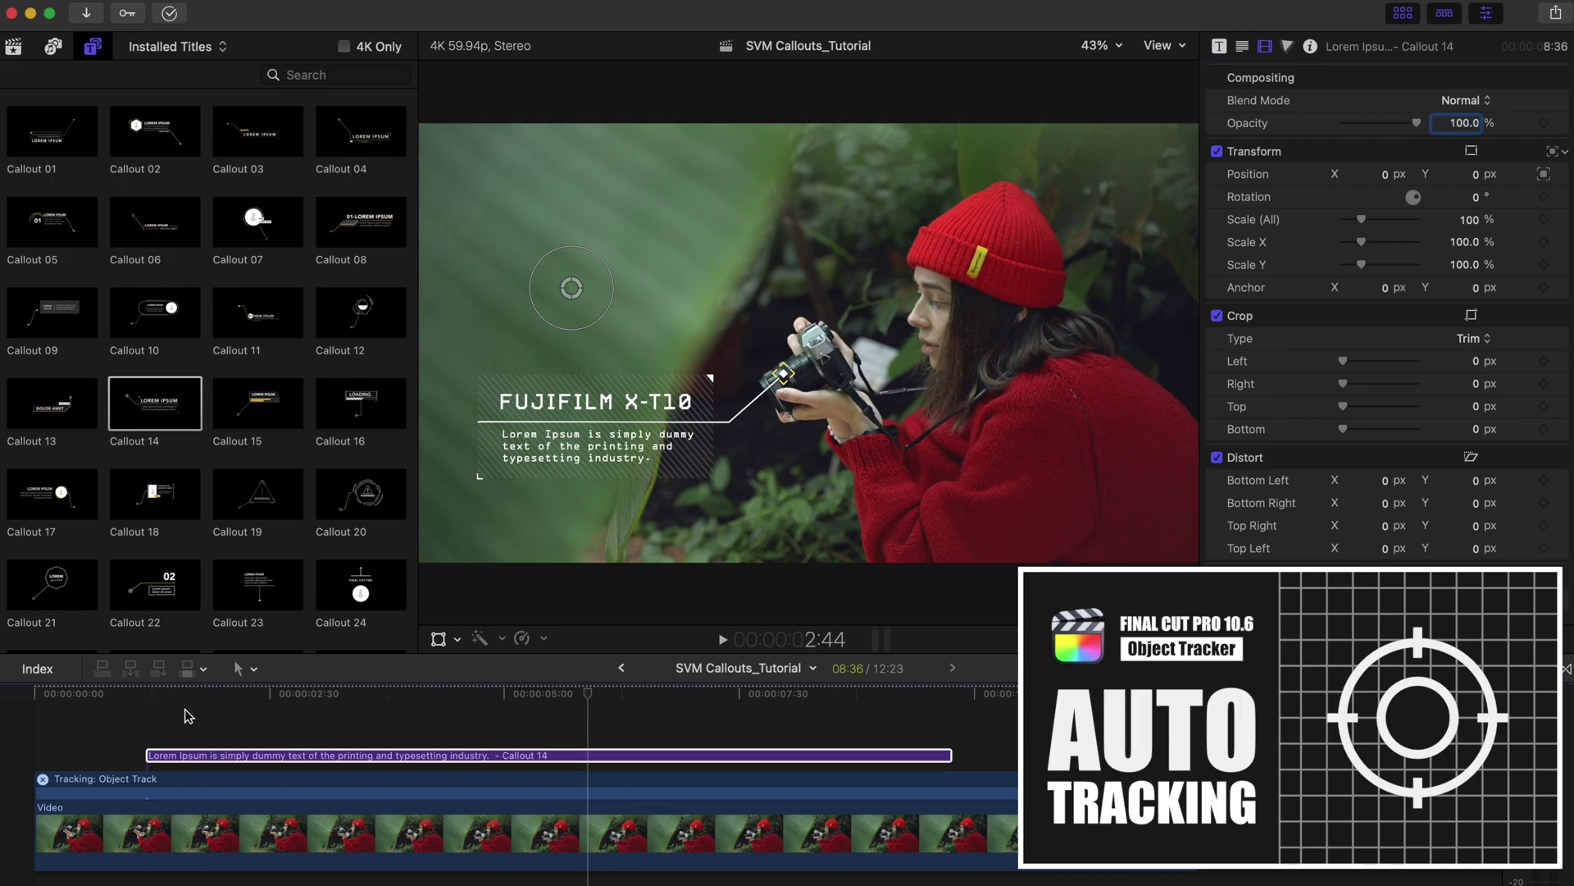
key(space)
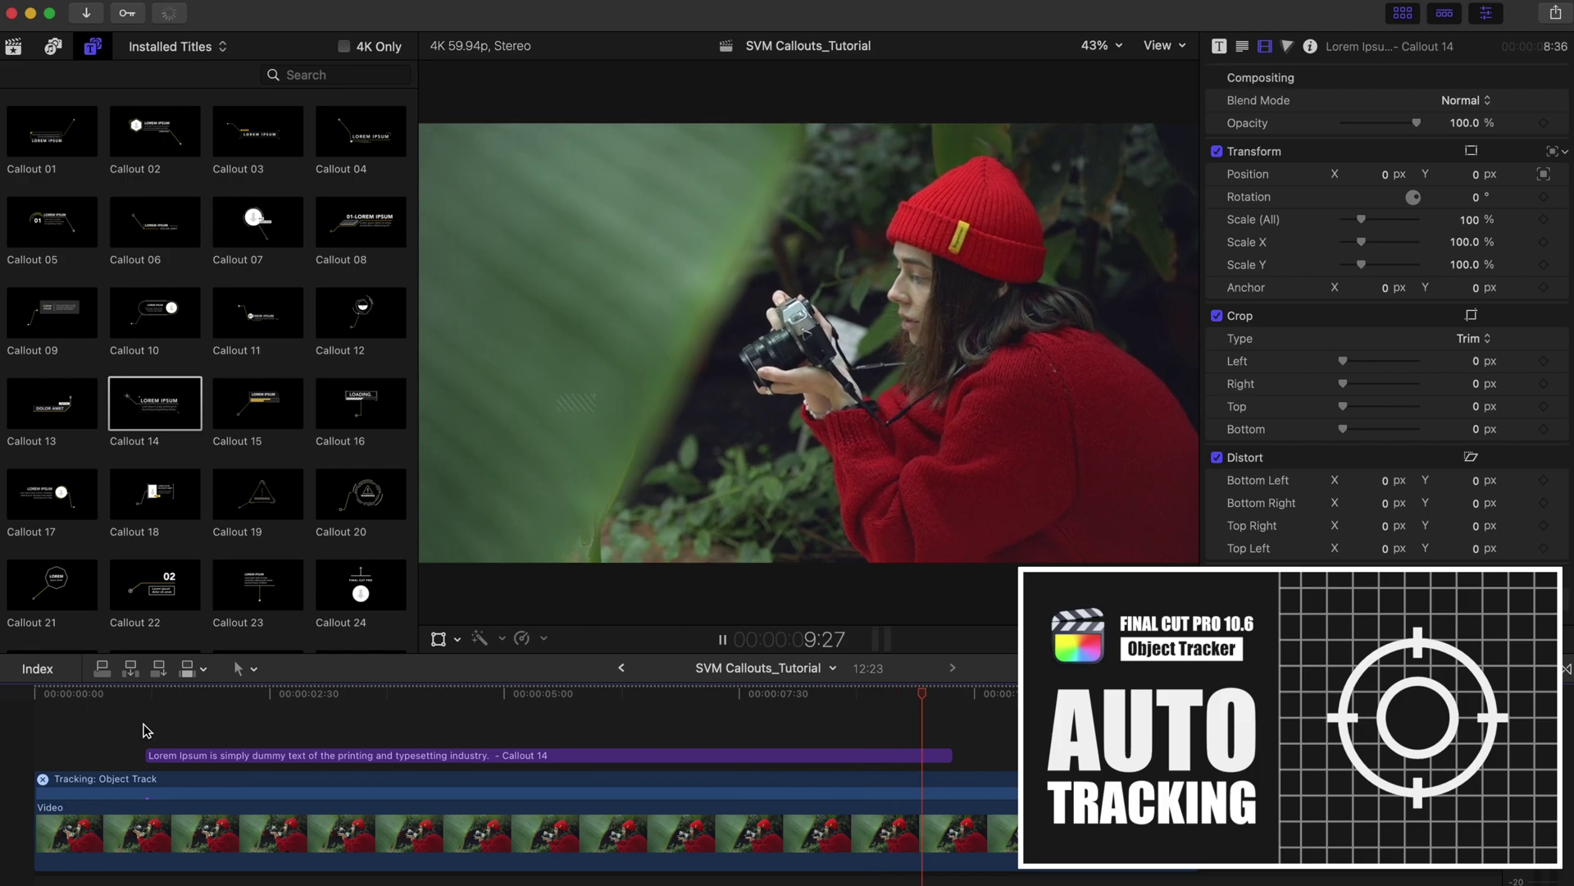
click(146, 730)
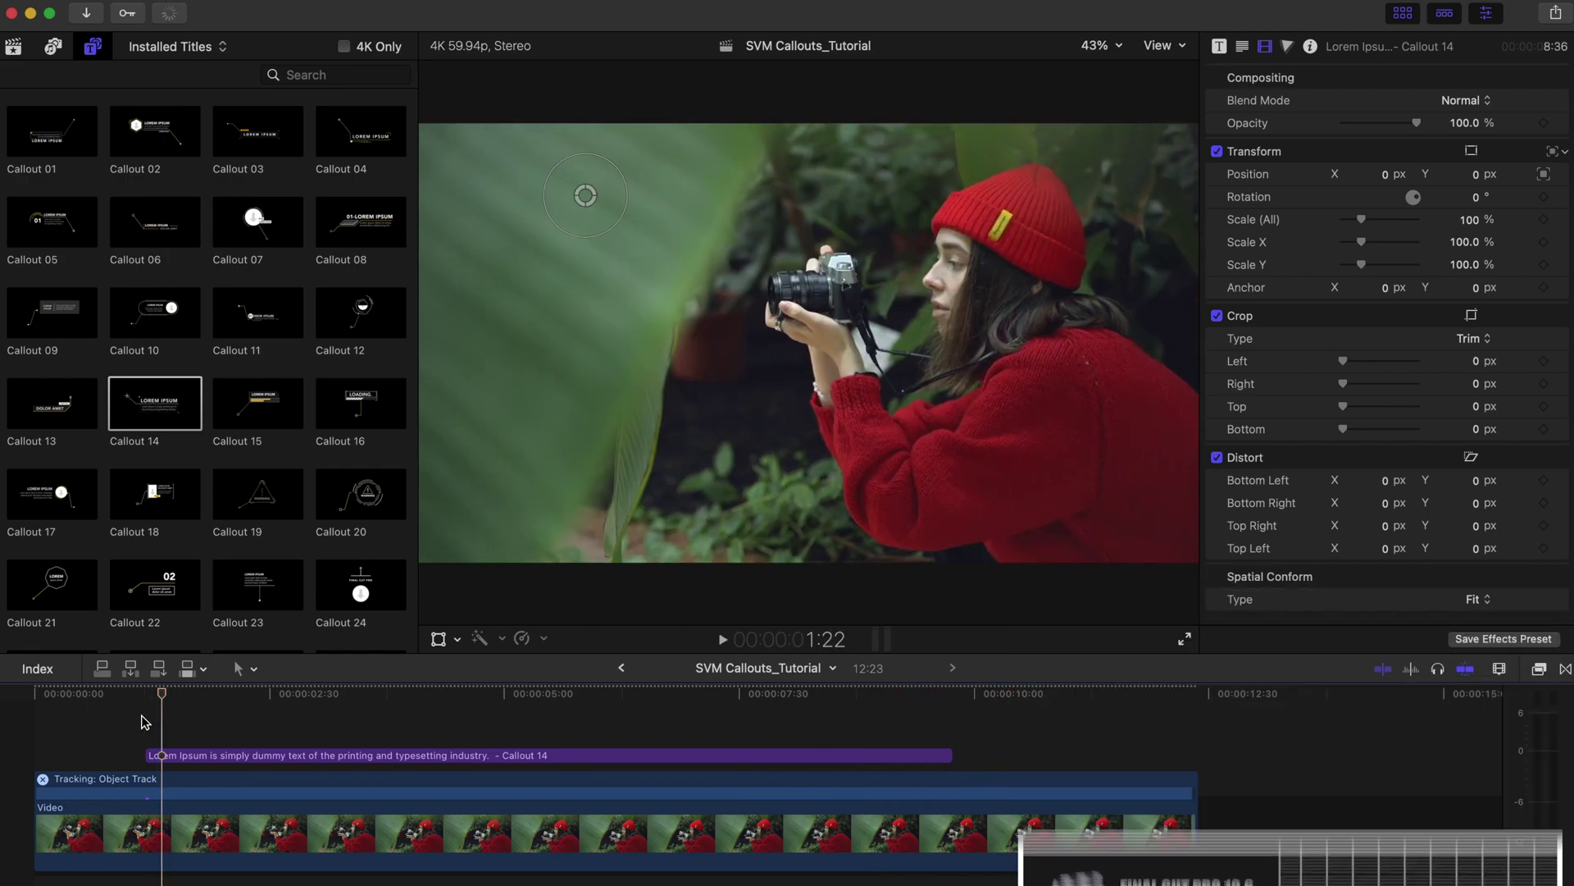
Set Callout 14's line X offset to 618.3 and shift the text box horizontally
click(257, 697)
click(422, 693)
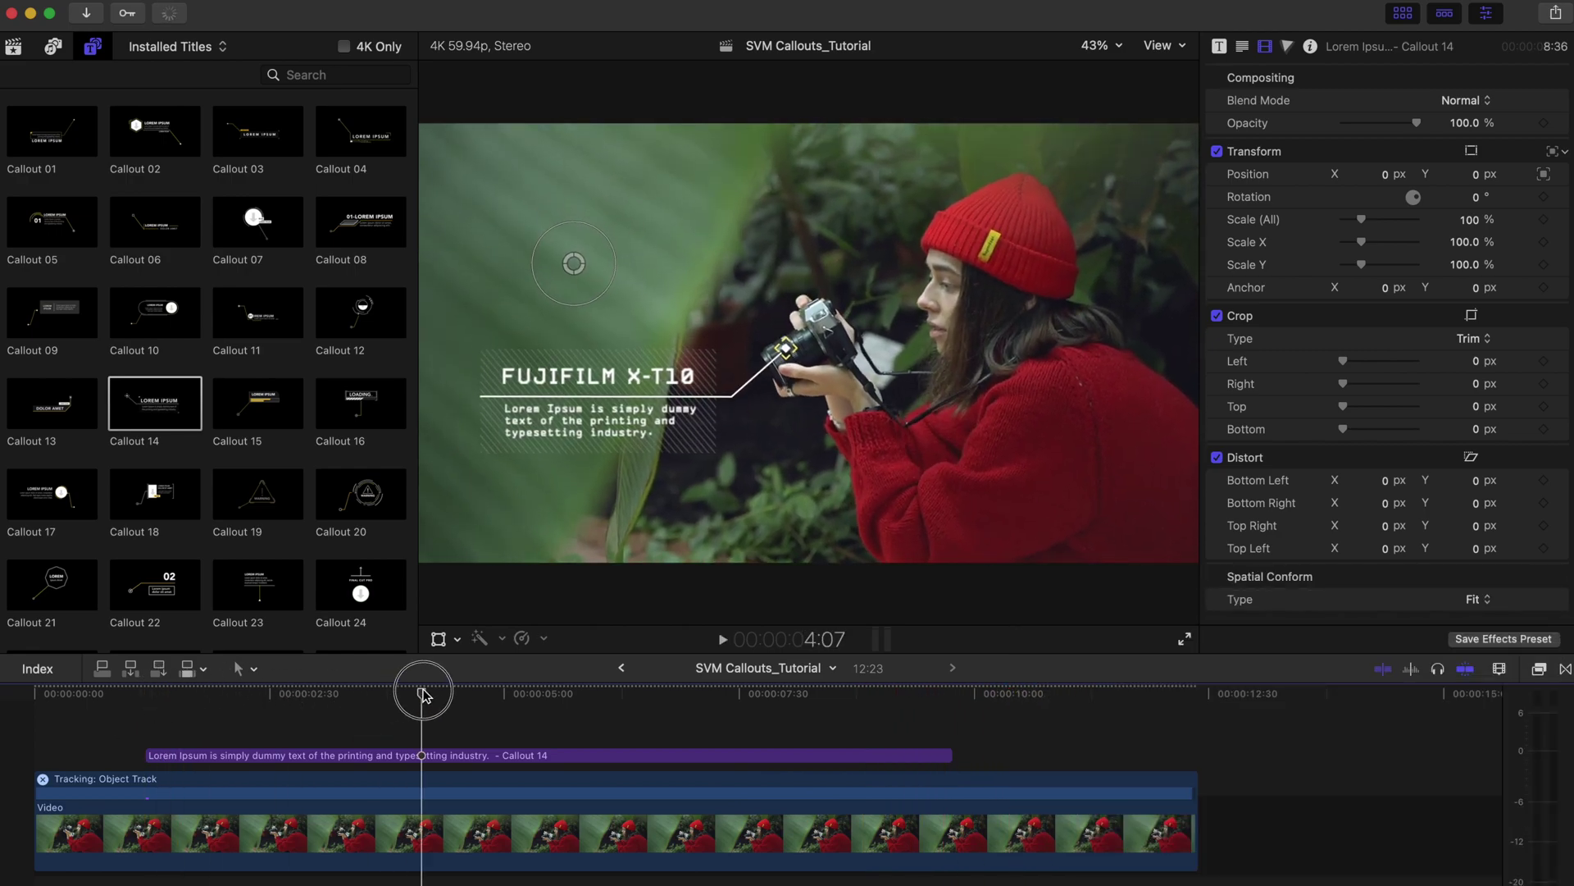
click(423, 756)
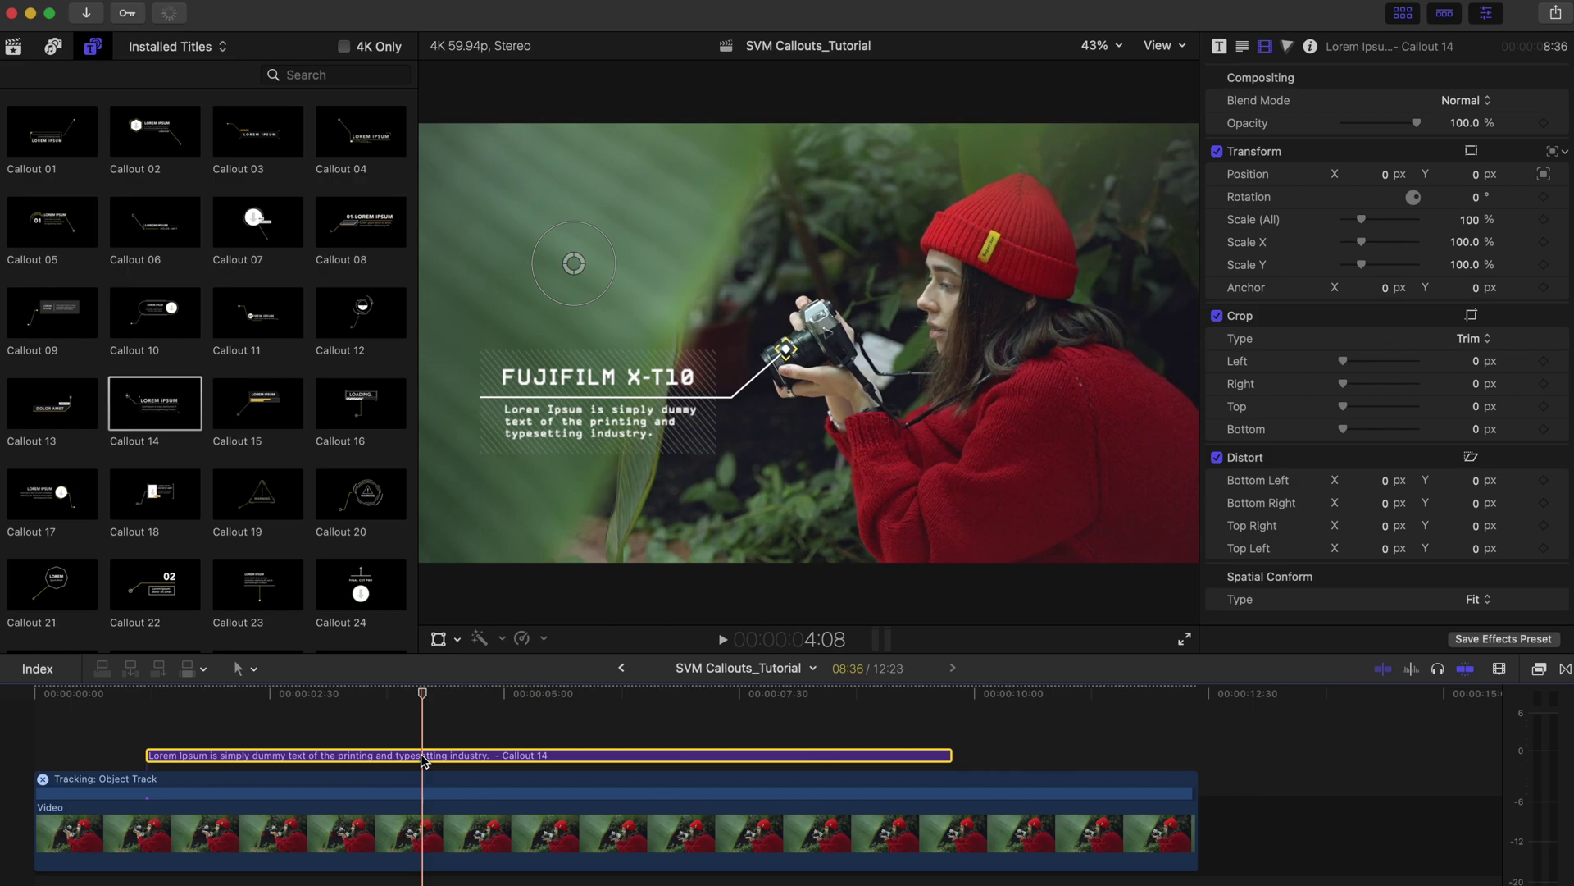
click(1219, 46)
scroll(1260, 492, down, 5)
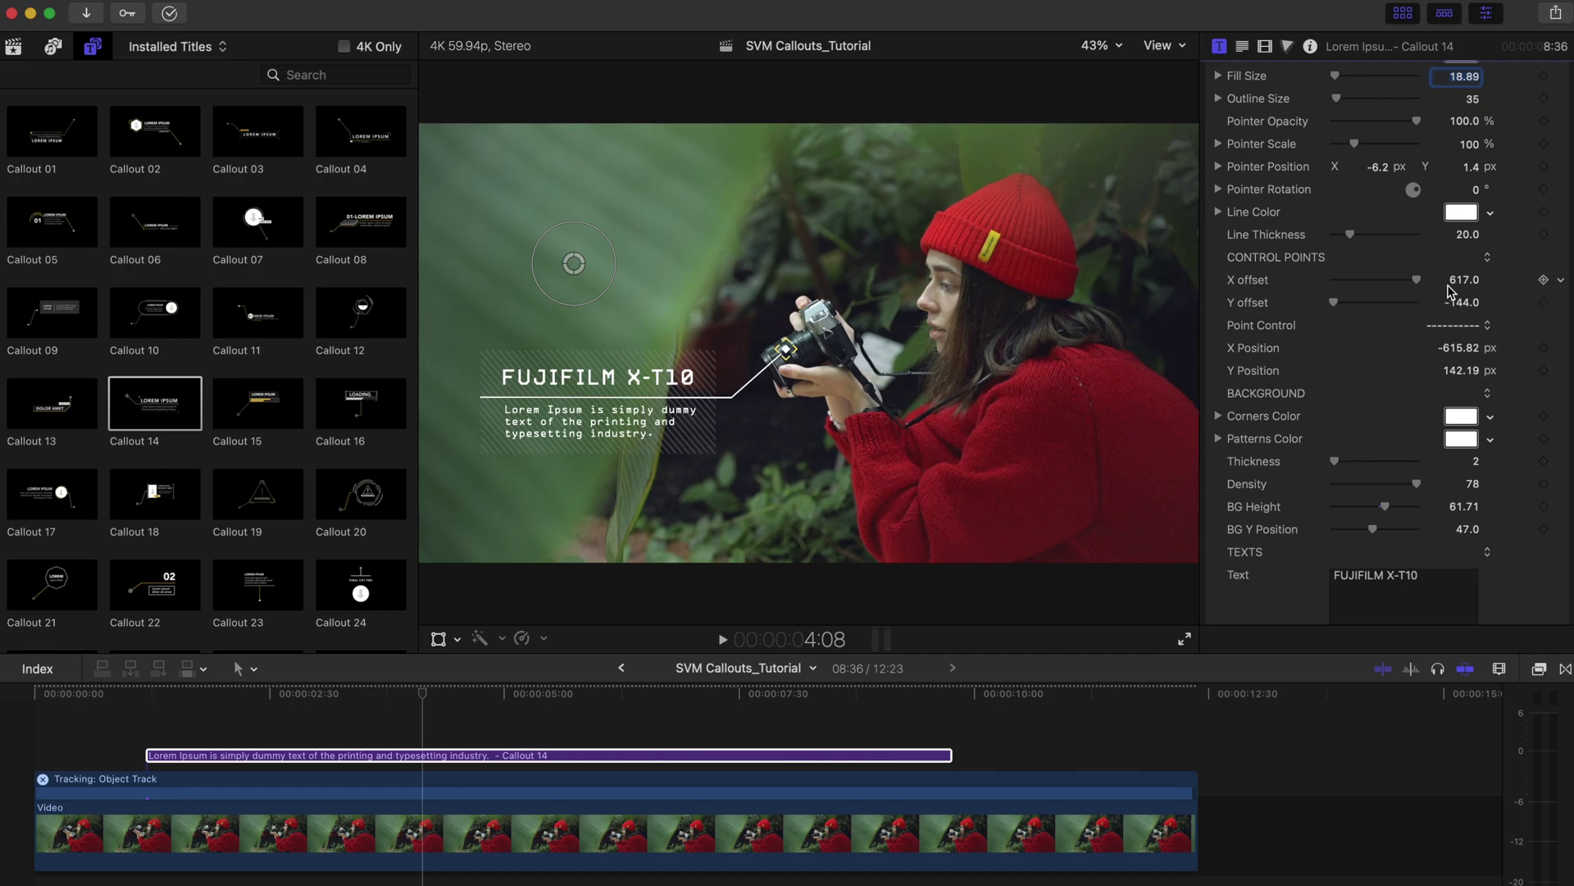
drag(1456, 283, 1466, 283)
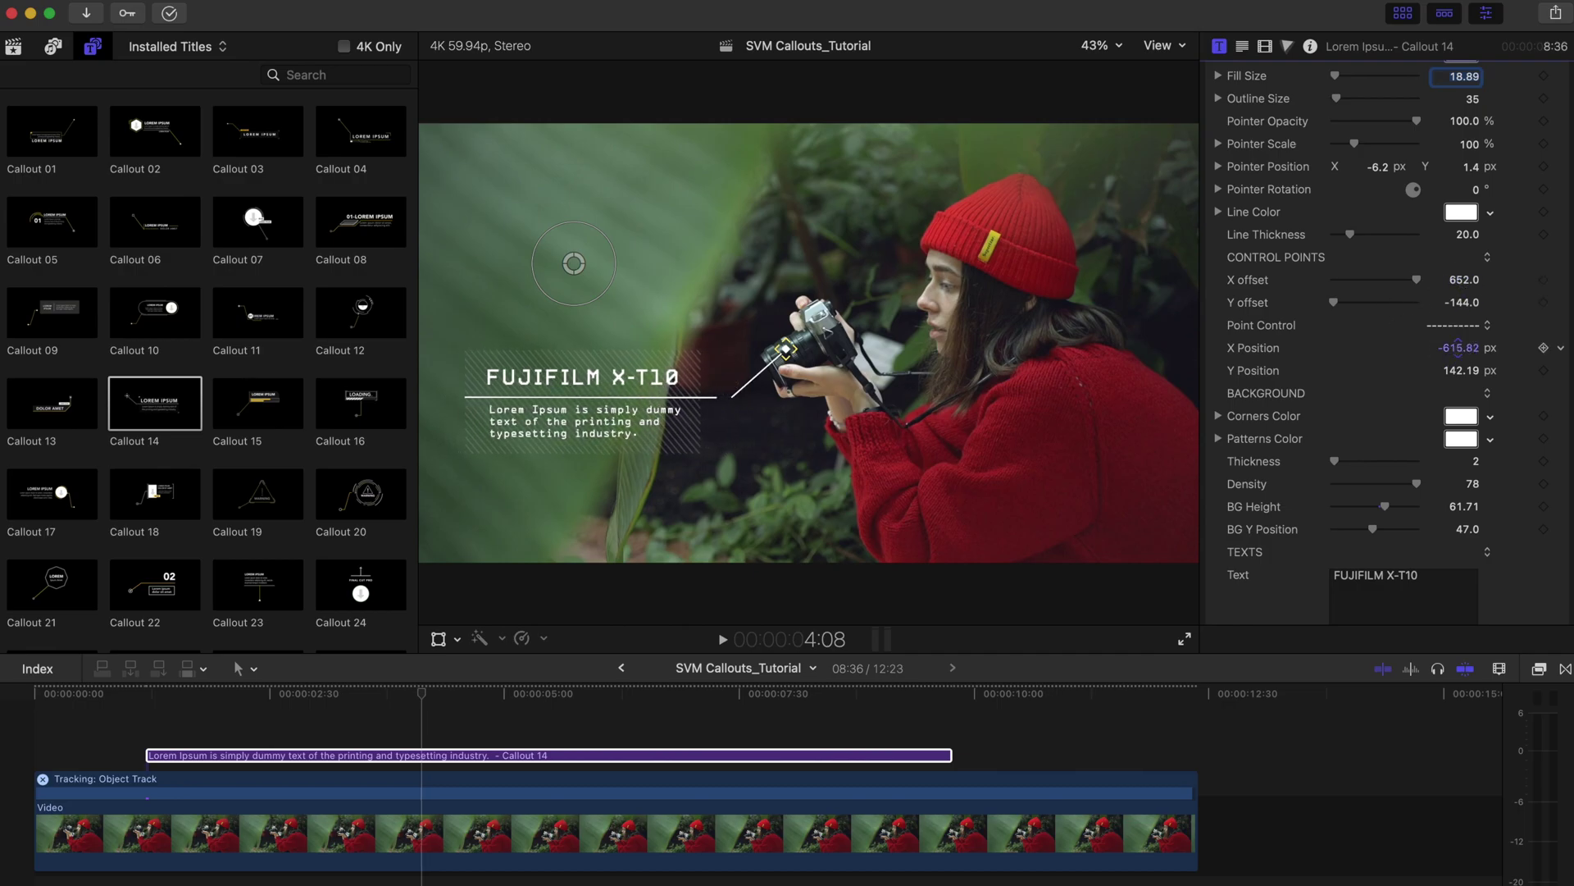
drag(1459, 345, 1461, 345)
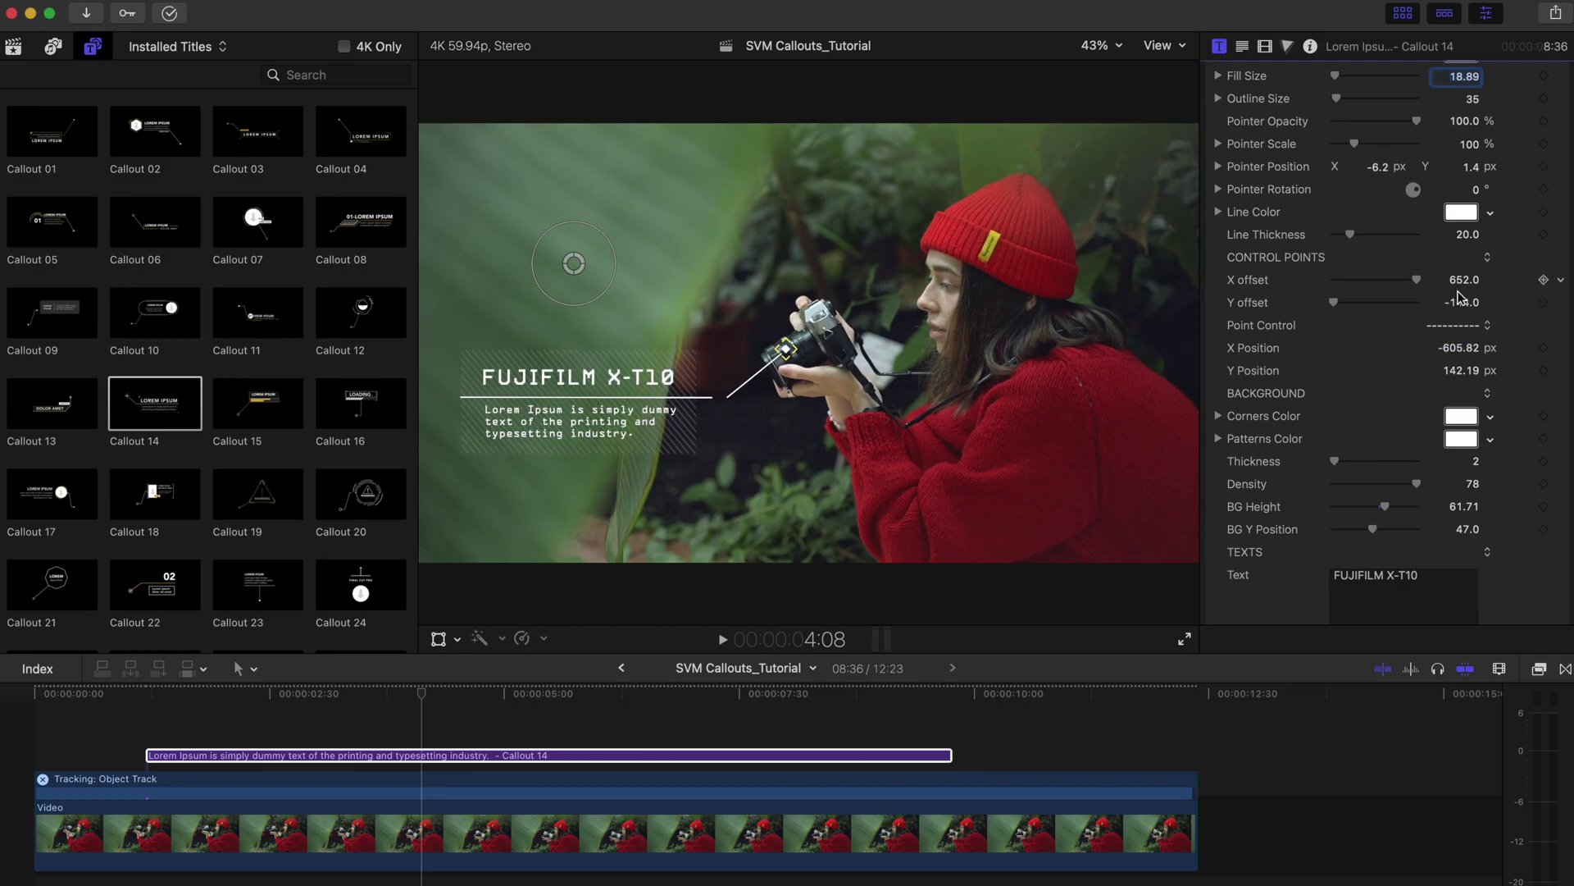
drag(1459, 283, 1460, 283)
Raise the callout box higher in the frame and nudge the pointer position onto the camera
drag(1459, 370, 1461, 351)
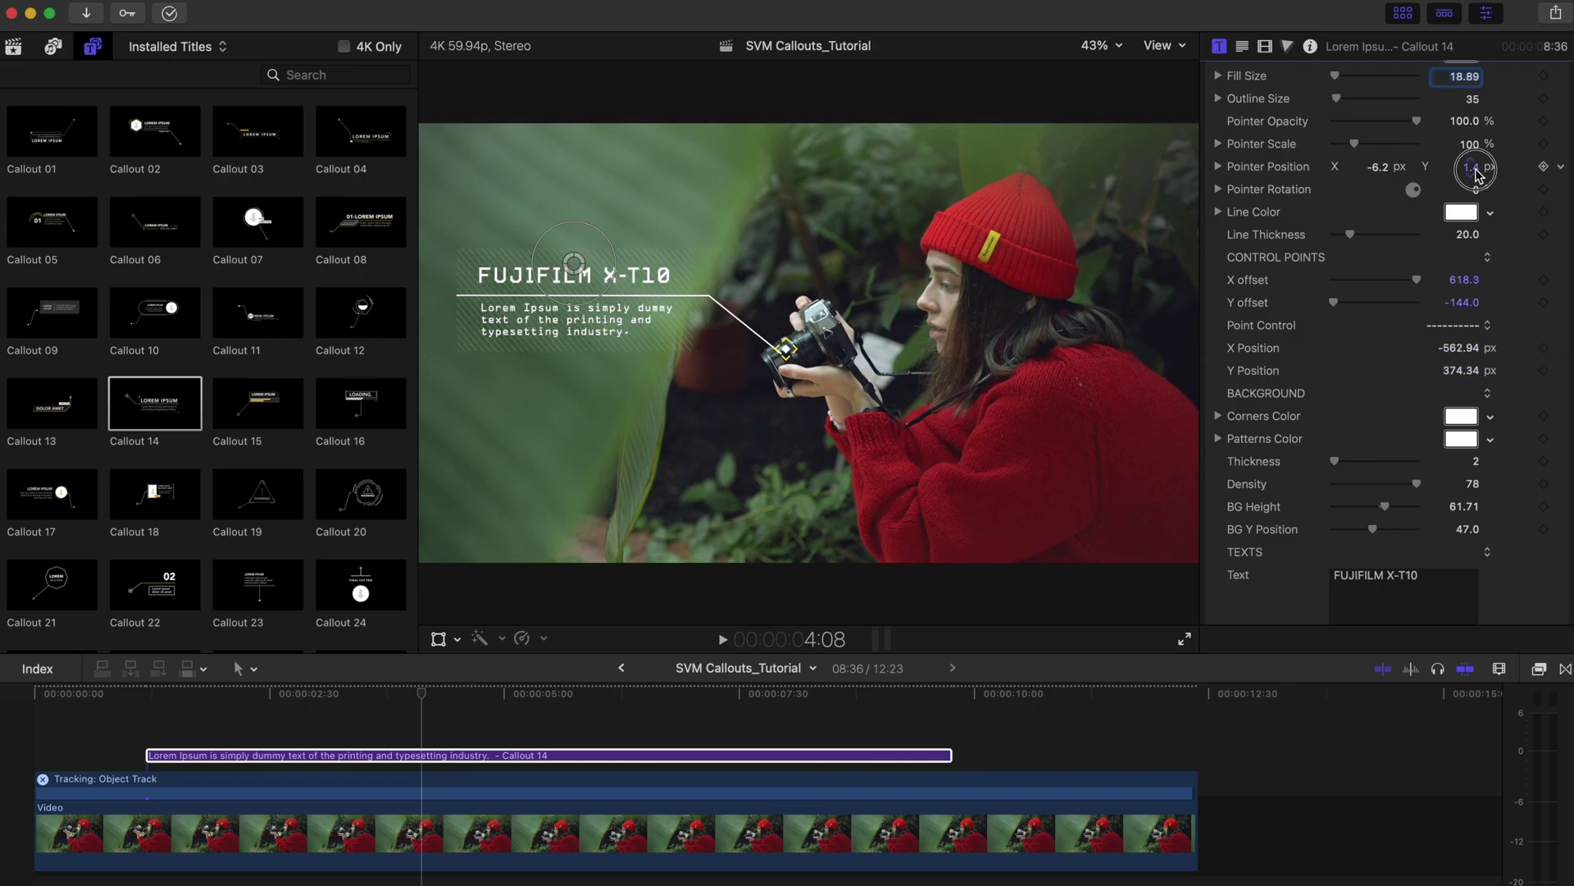
drag(1476, 174, 1476, 174)
drag(1379, 166, 1378, 166)
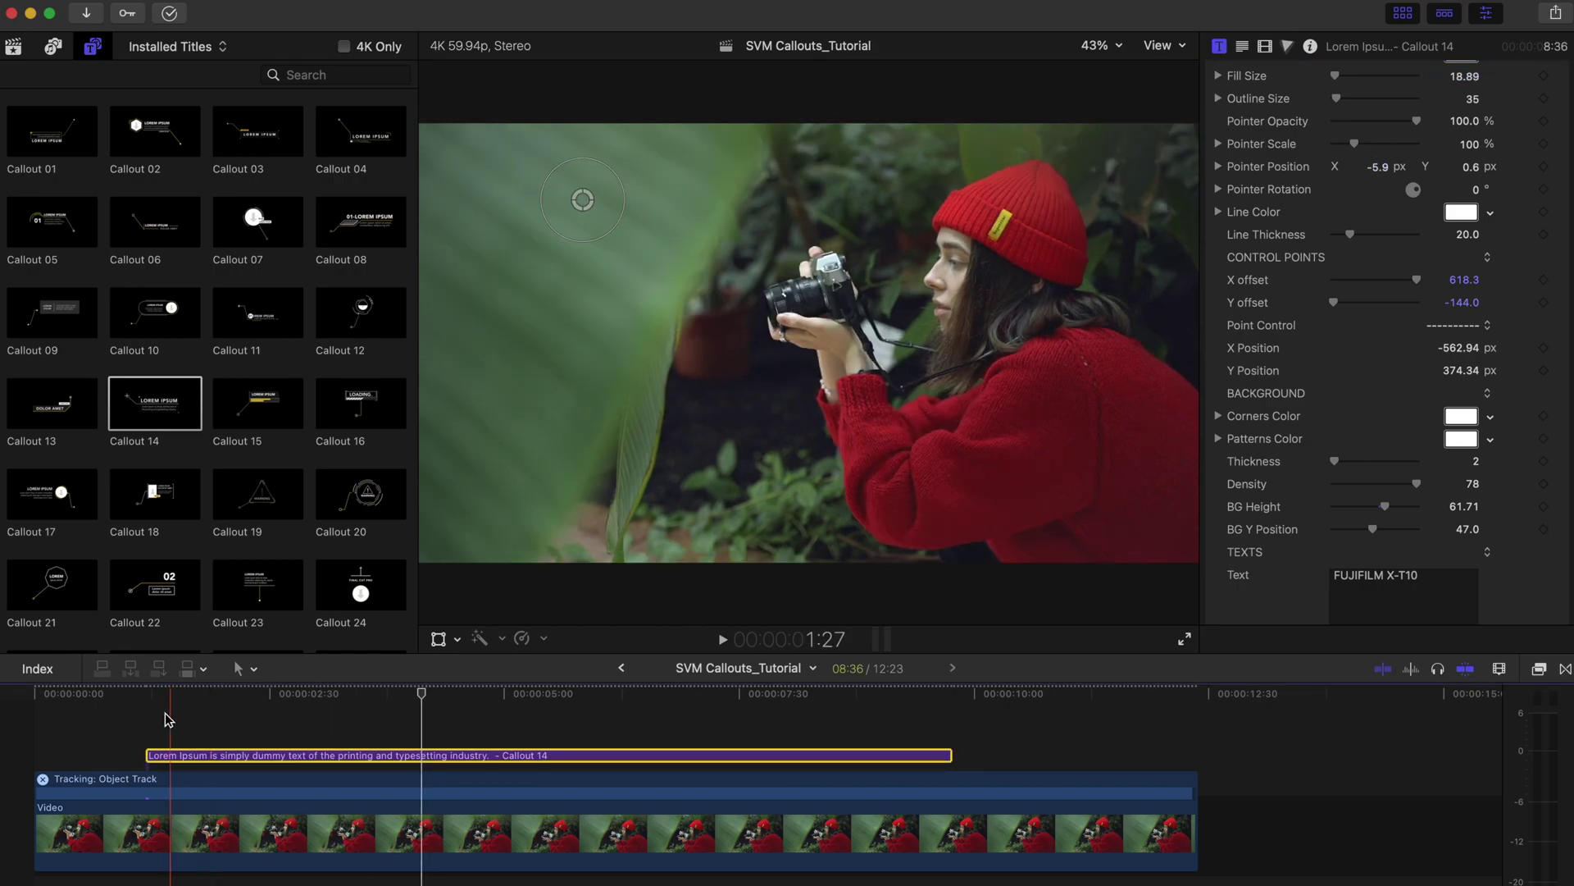
click(145, 732)
Review playback, then apply the Camera clip from the Browser to Callout 07's drop zone
key(space)
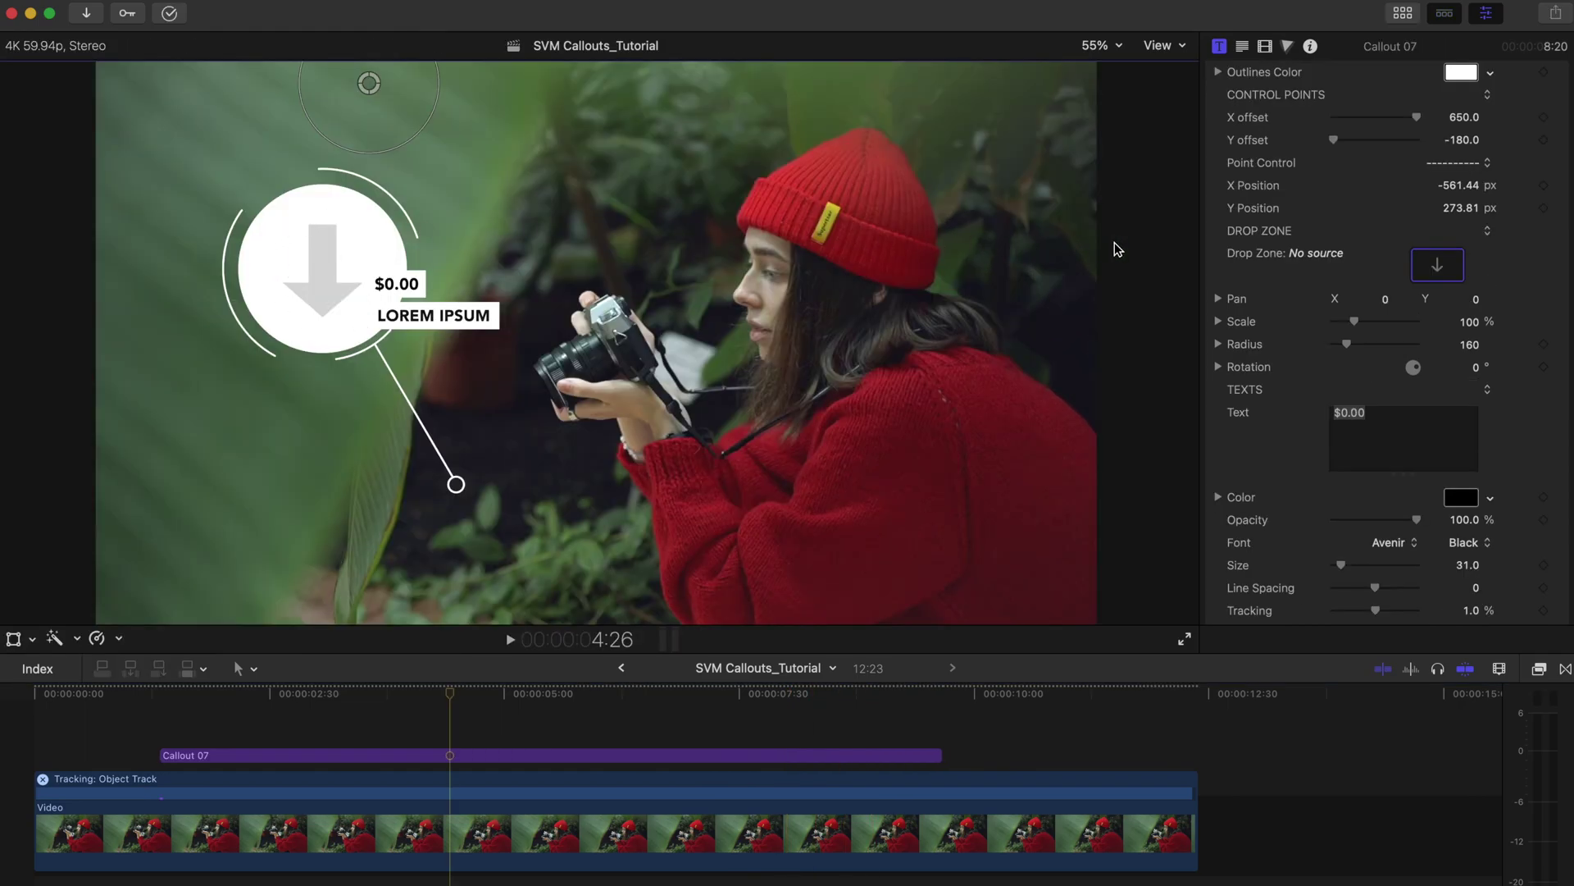
click(1436, 266)
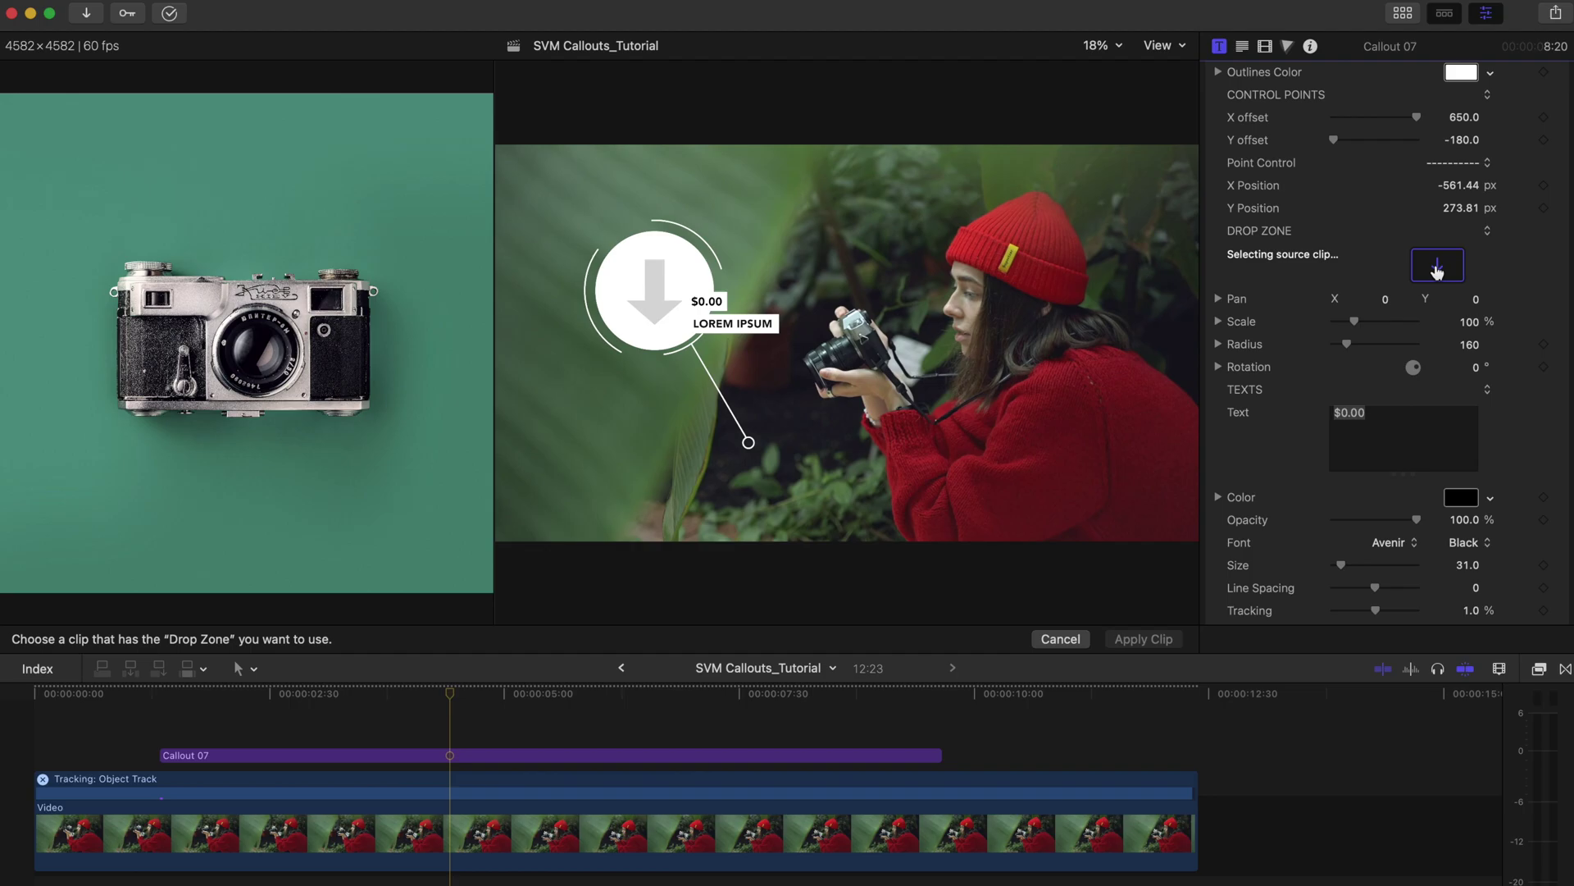
click(1402, 14)
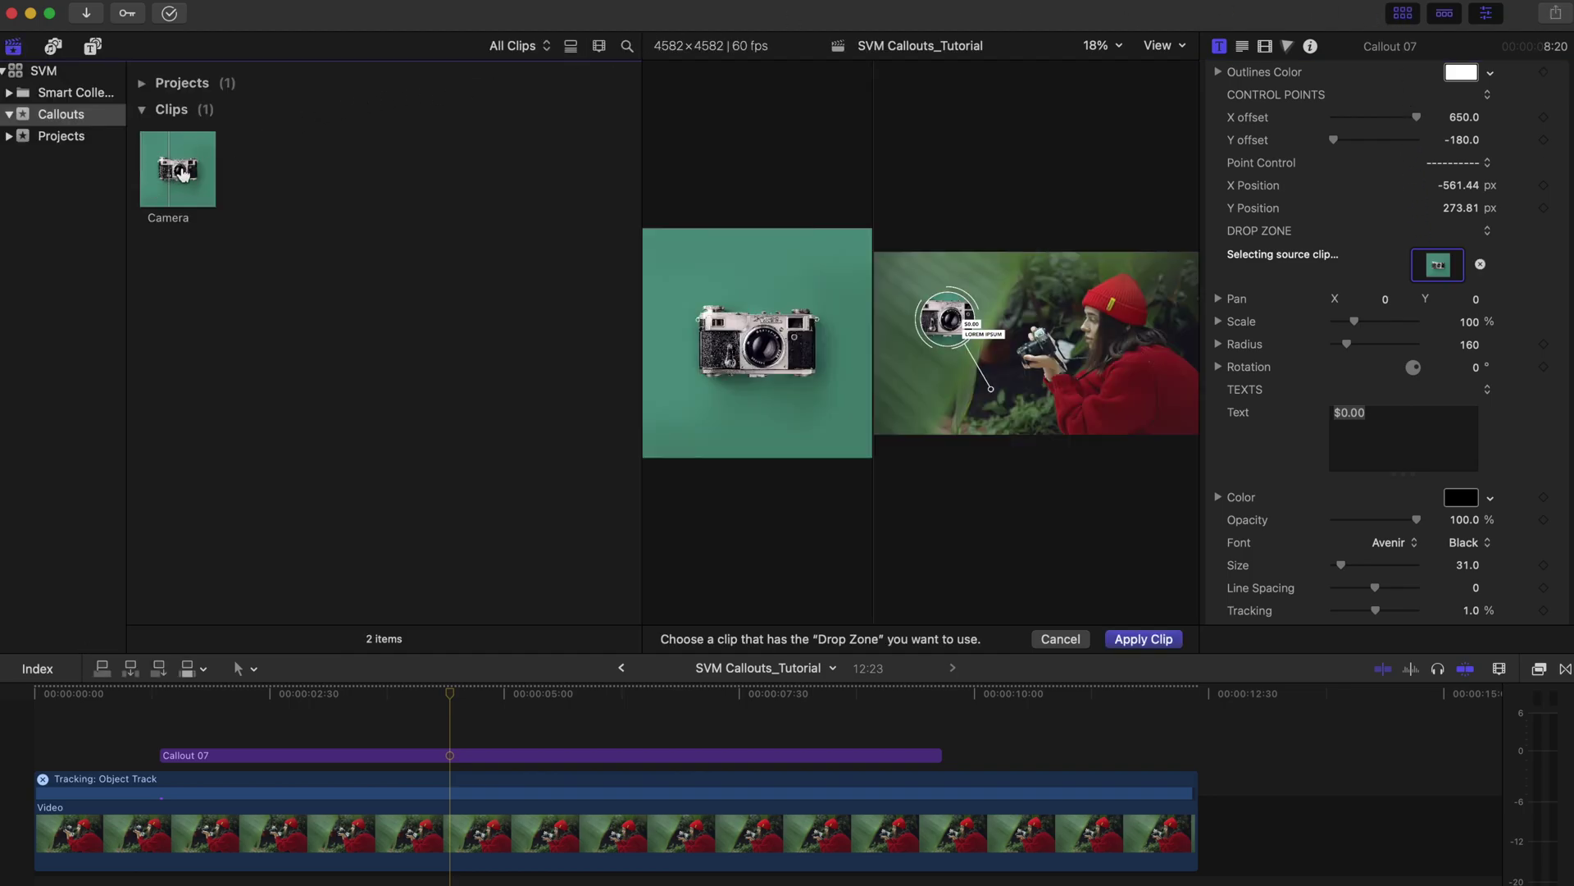
click(1152, 639)
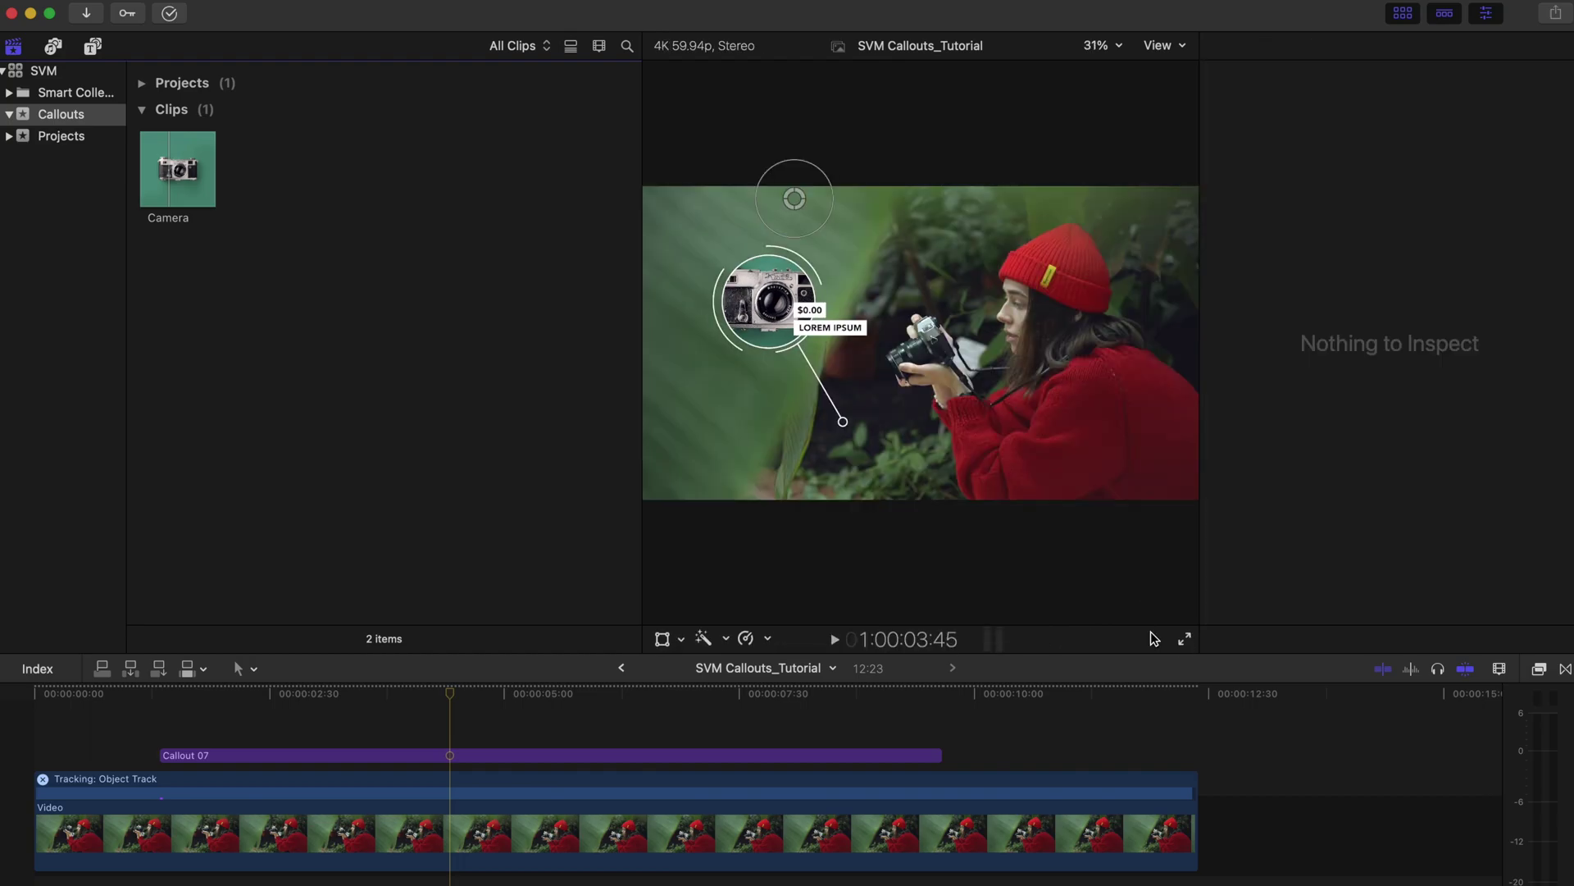
click(482, 754)
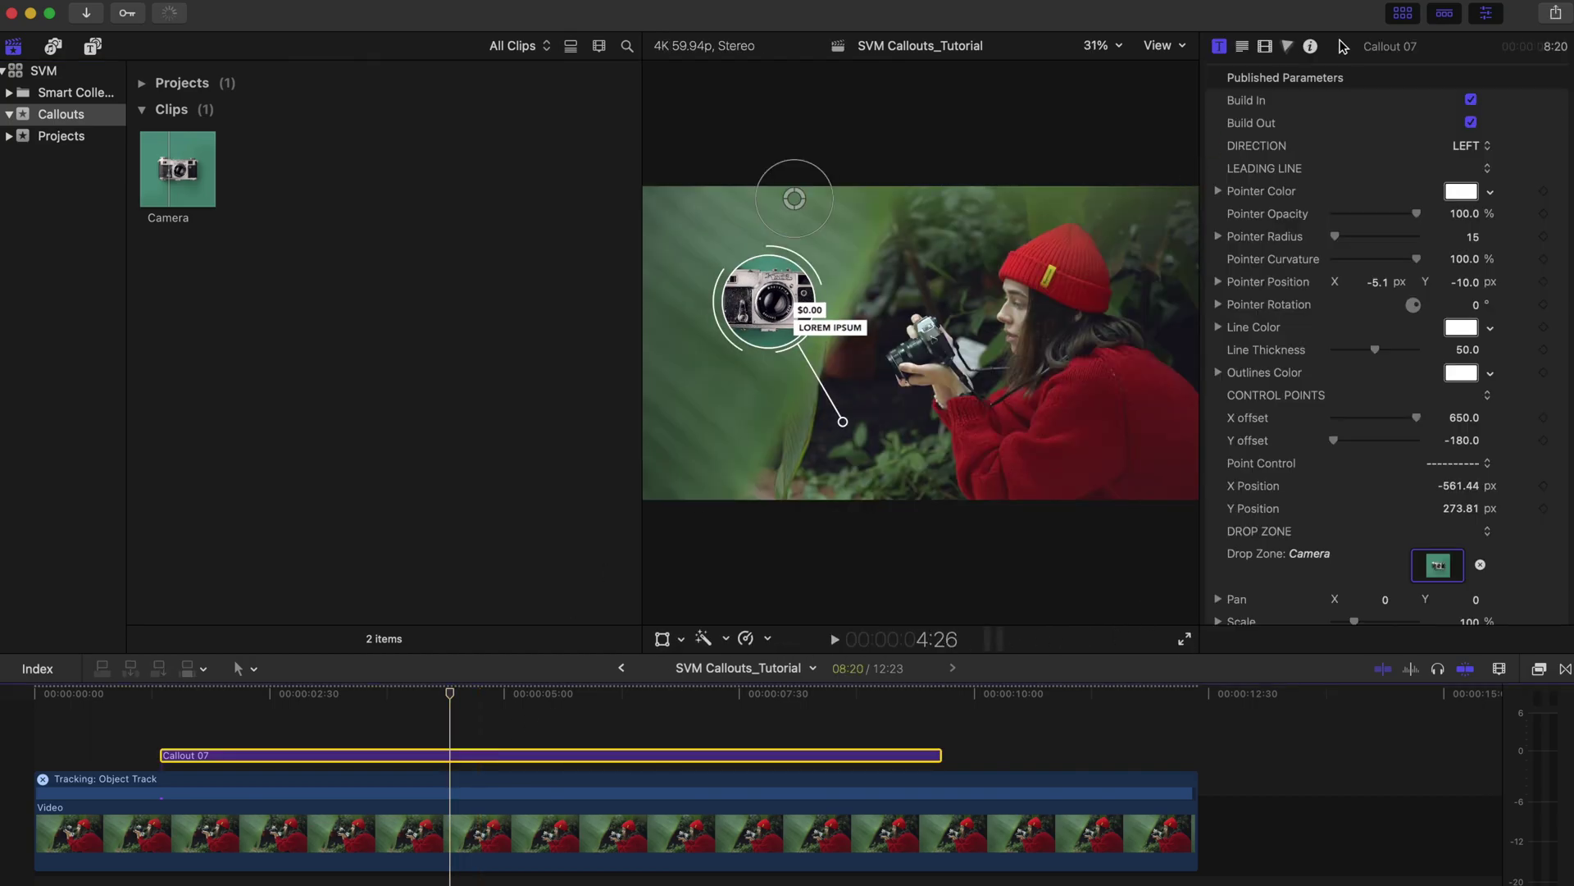
Hide the Browser and drag the Drop Zone Scale down to 60% so the camera fits the circle
click(1403, 14)
scroll(1342, 416, down, 5)
drag(1341, 434, 1347, 432)
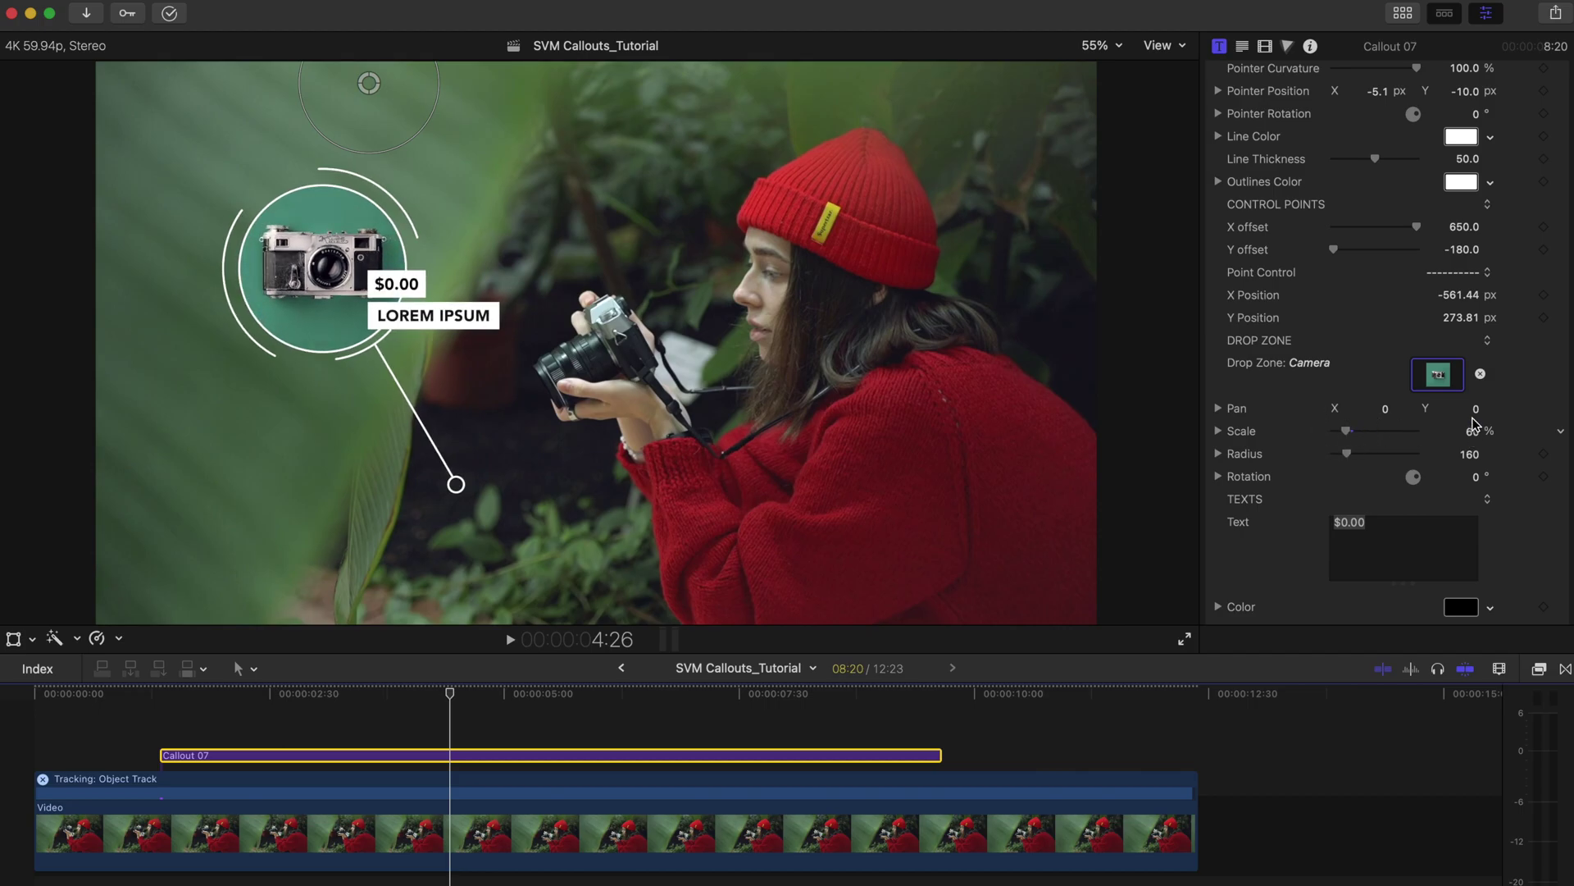